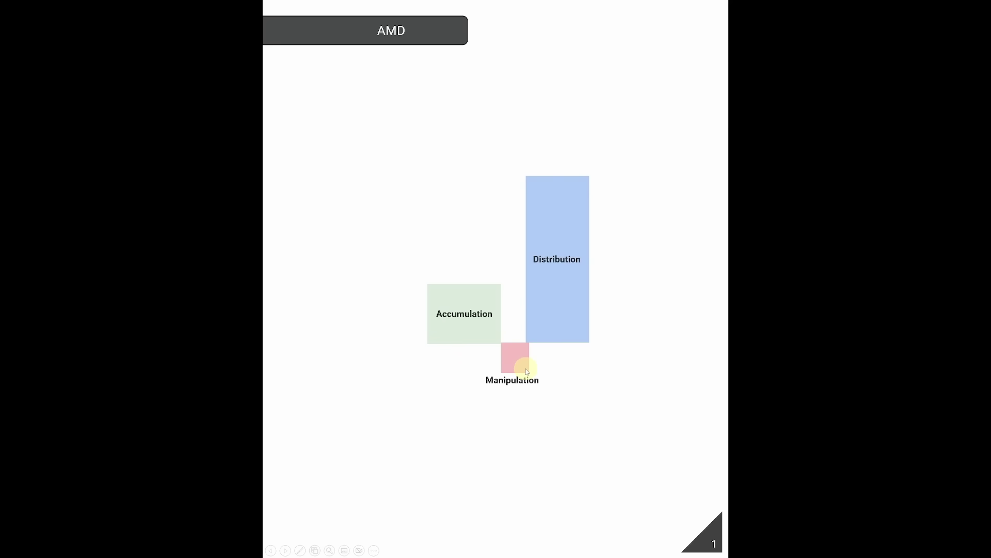
Step: Page through the AMD and Standard Deviation Projection slides and switch to the NQ1! 5-minute chart in TradingView
{"action": "left_click", "coordinate": [527, 372]}
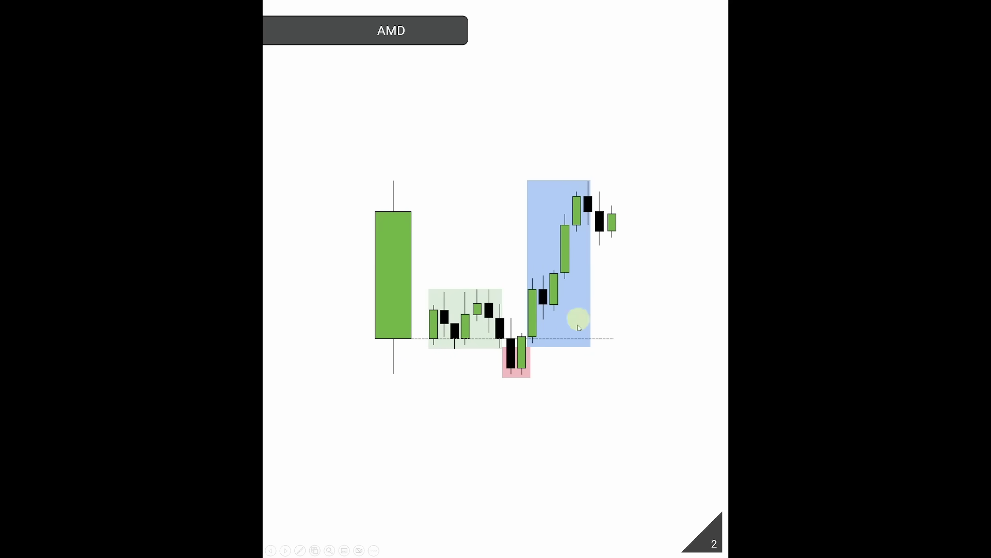
{"action": "left_click", "coordinate": [337, 415]}
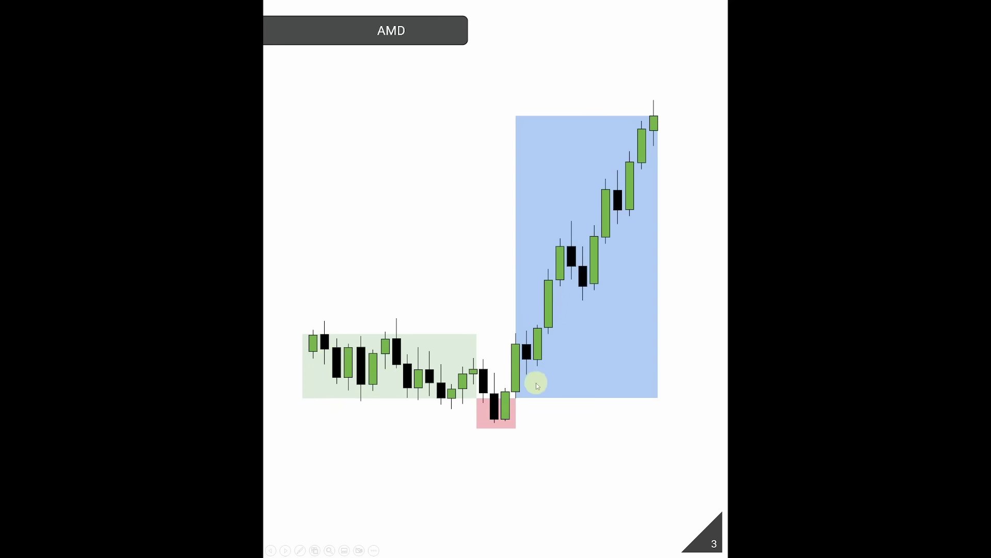
{"action": "left_click", "coordinate": [545, 442]}
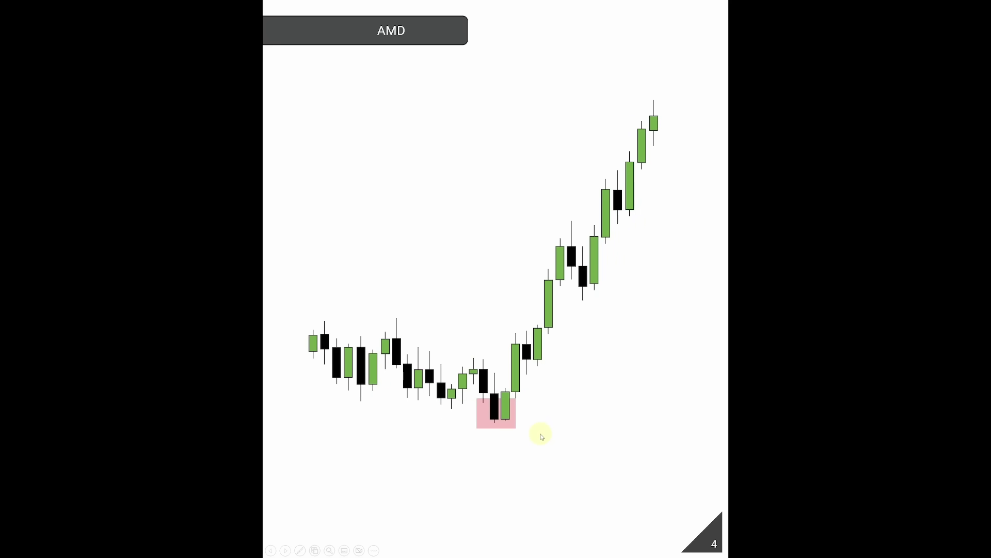
{"action": "left_click", "coordinate": [541, 437]}
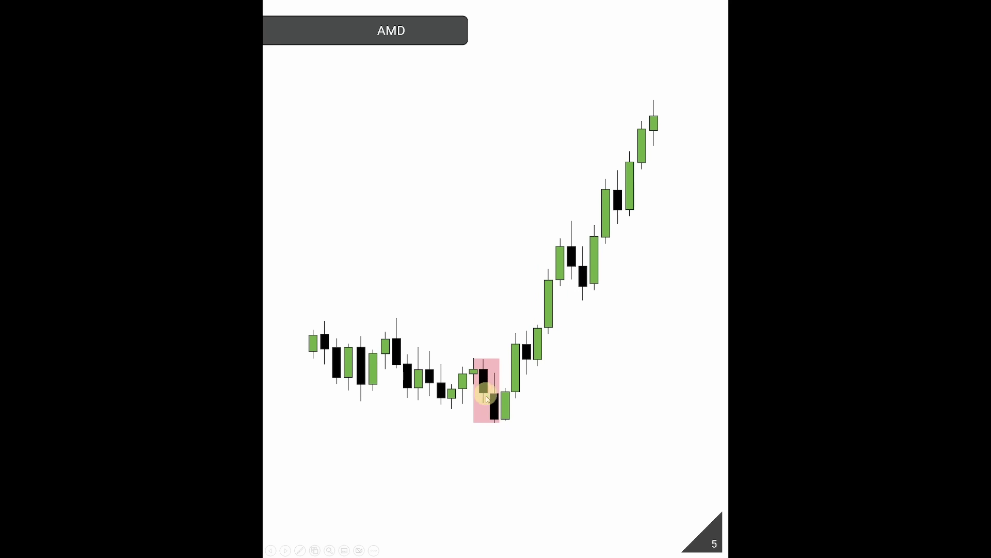
{"action": "left_click", "coordinate": [495, 425]}
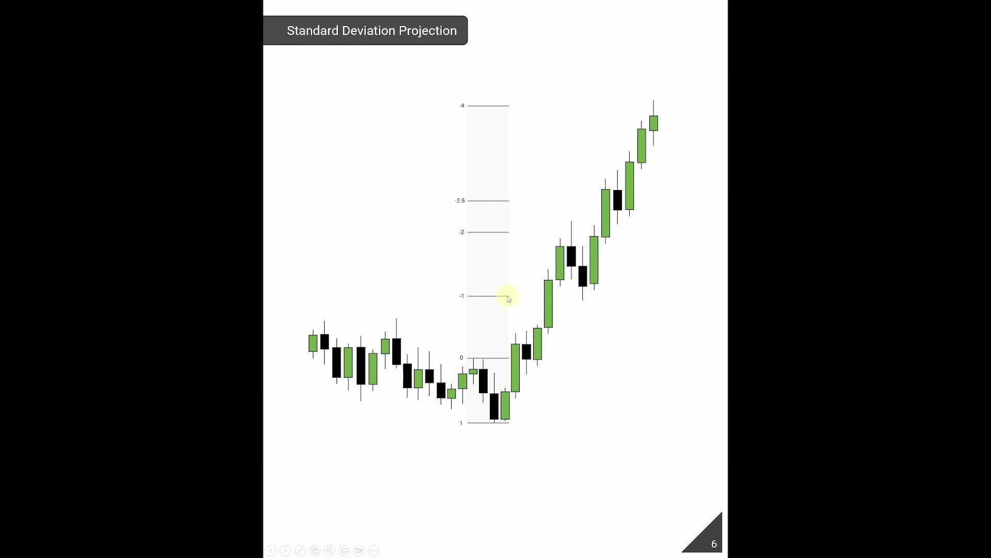
{"action": "left_click", "coordinate": [605, 470]}
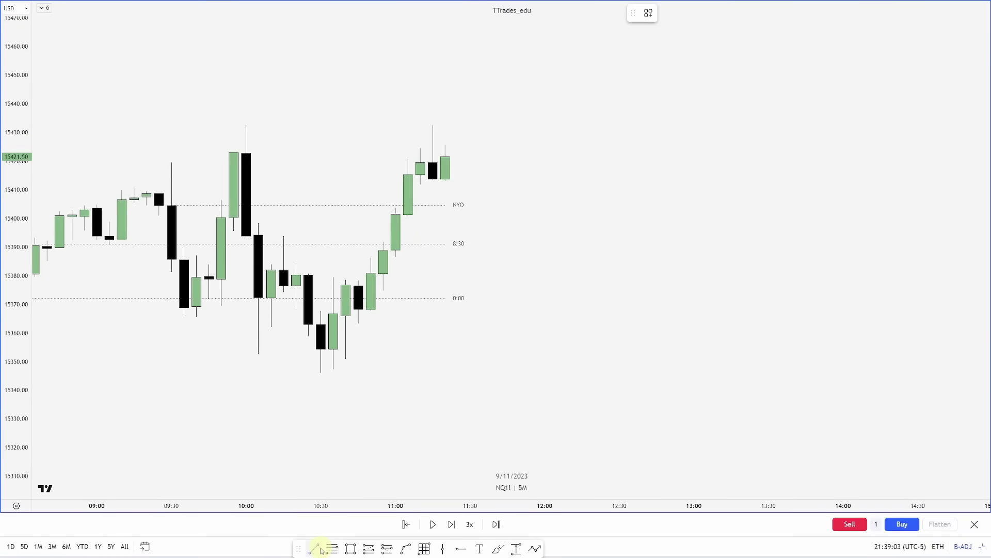
Step: Draw a horizontal trend line at 15432.75 from the 10:00 candle's high to 11:40
{"action": "left_click", "coordinate": [319, 549]}
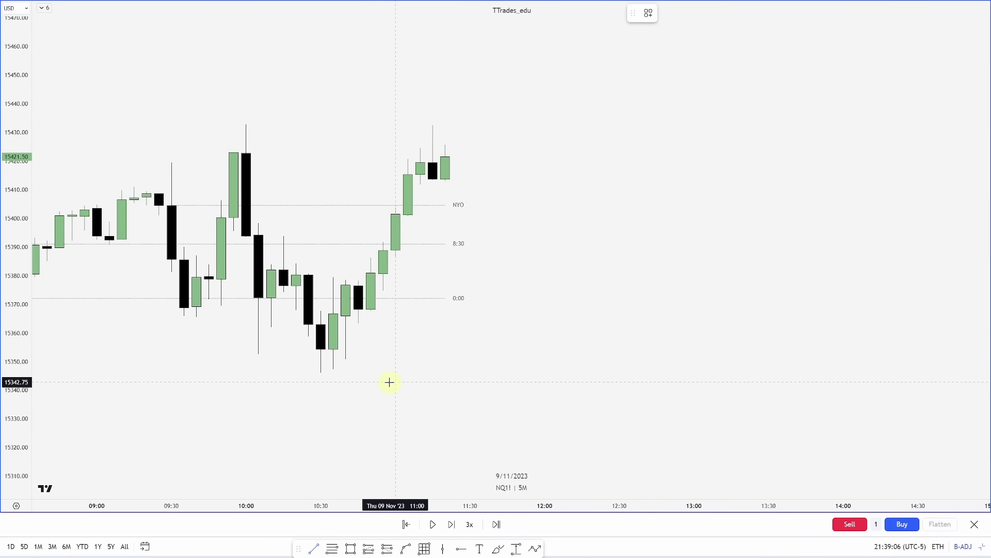
{"action": "left_click", "coordinate": [316, 548]}
{"action": "left_click", "coordinate": [246, 124]}
{"action": "left_click", "coordinate": [495, 125]}
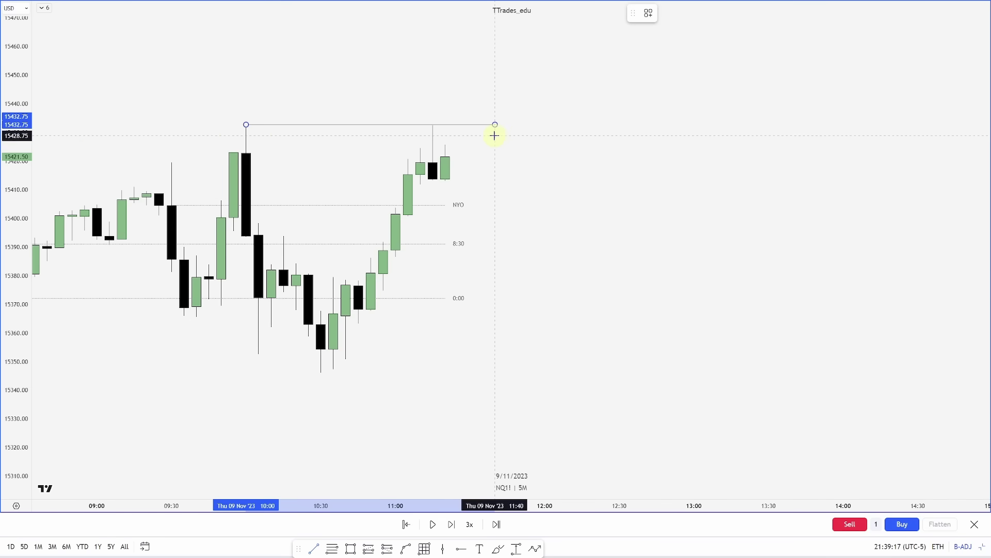
Step: Advance the bar replay to the 11:45 candle
{"action": "key", "text": "shift+Right"}
{"action": "key", "text": "shift+Right"}
{"action": "key", "text": "shift+Right"}
{"action": "key", "text": "shift+Right"}
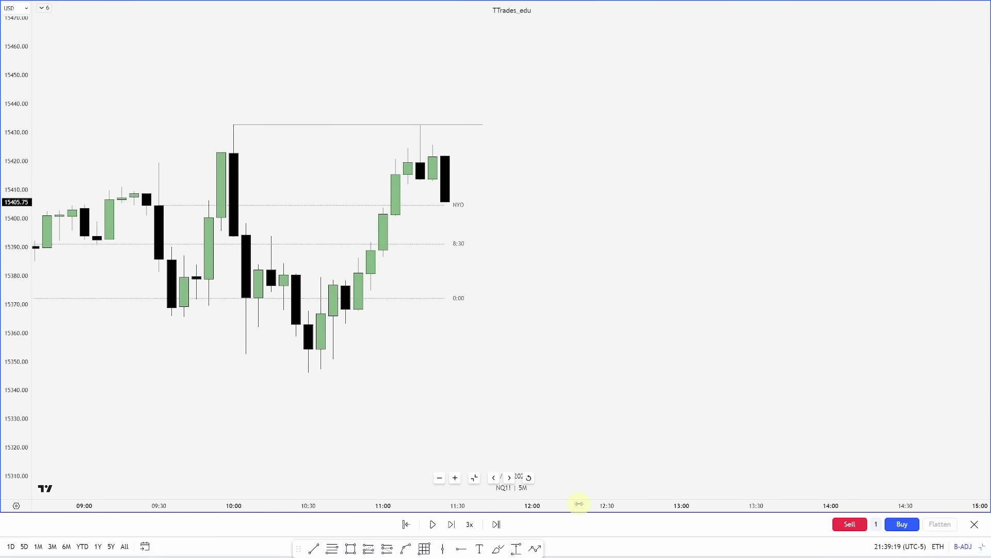
{"action": "key", "text": "shift+Right"}
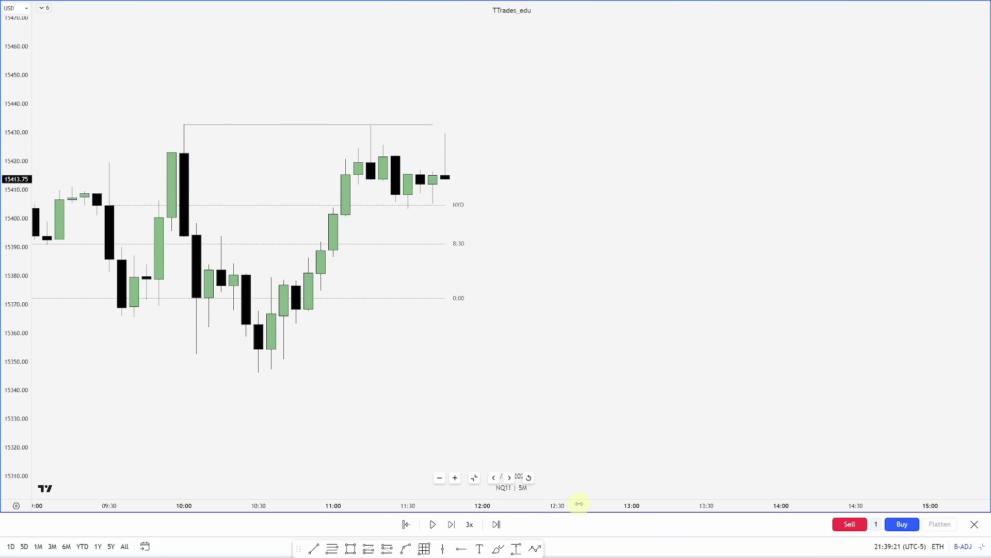
Step: Mark the consolidation from 11:05 to 11:45 with a green rectangle between about 15423 and 15406
{"action": "left_click", "coordinate": [356, 549]}
{"action": "left_click", "coordinate": [326, 150]}
{"action": "left_click", "coordinate": [421, 195]}
{"action": "left_click", "coordinate": [489, 201]}
Step: Advance the replay to the 11:55 candle and extend the line from the 10:00 high to 11:45
{"action": "key", "text": "shift+Right"}
{"action": "key", "text": "shift+Right"}
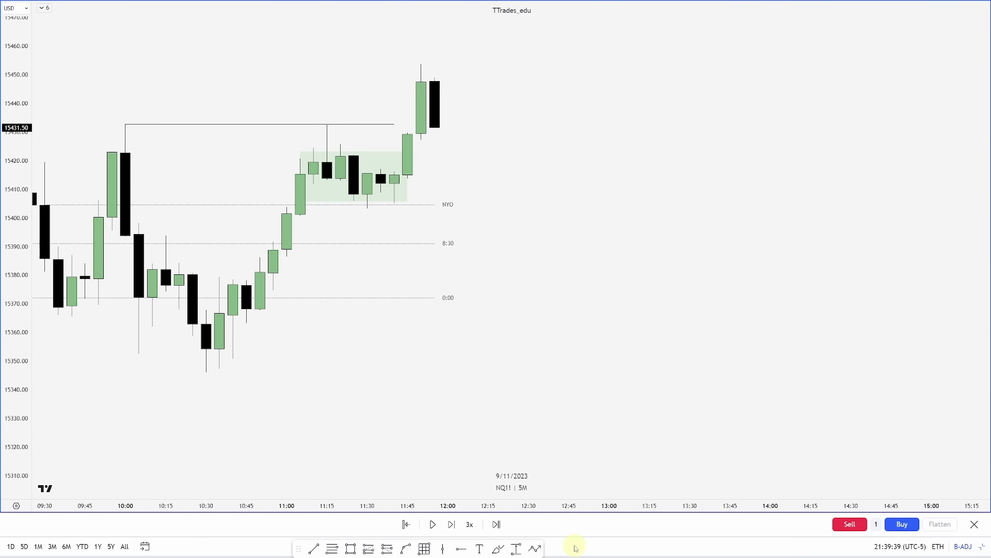
{"action": "left_click", "coordinate": [395, 126]}
{"action": "left_click_drag", "start_coordinate": [395, 125], "coordinate": [408, 125]}
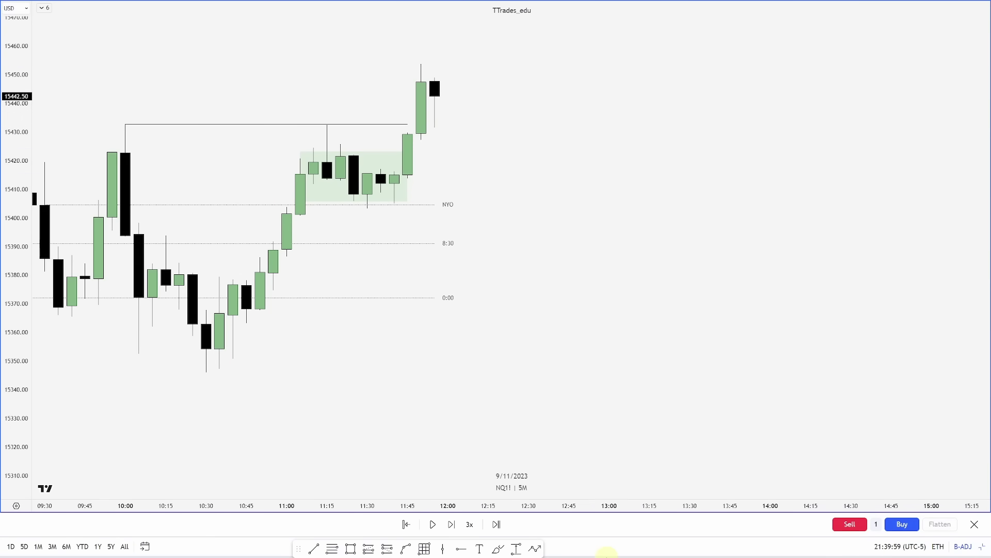
Step: Advance the bar replay to the 12:15 candle
{"action": "key", "text": "shift+Right"}
{"action": "key", "text": "shift+Right"}
{"action": "key", "text": "shift+Right"}
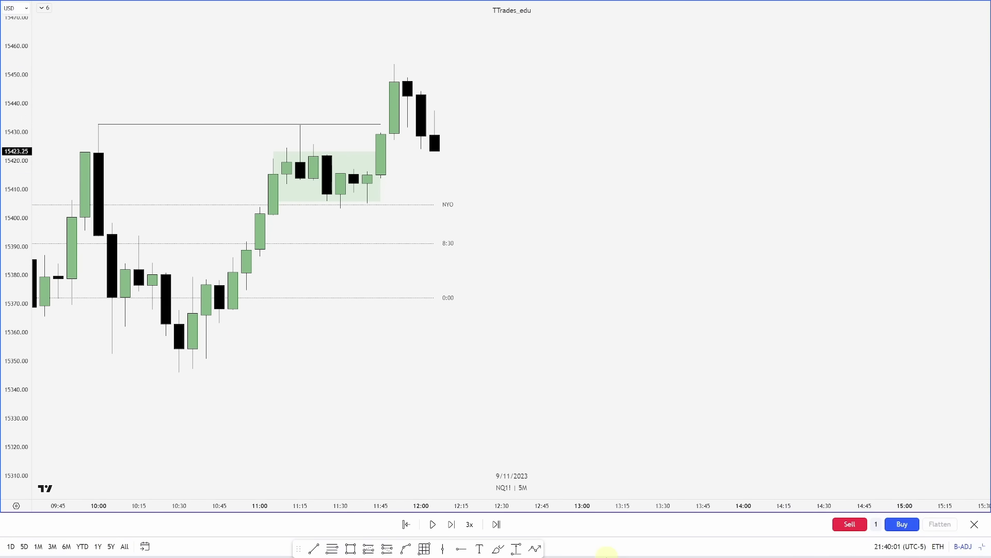
{"action": "key", "text": "shift+Right"}
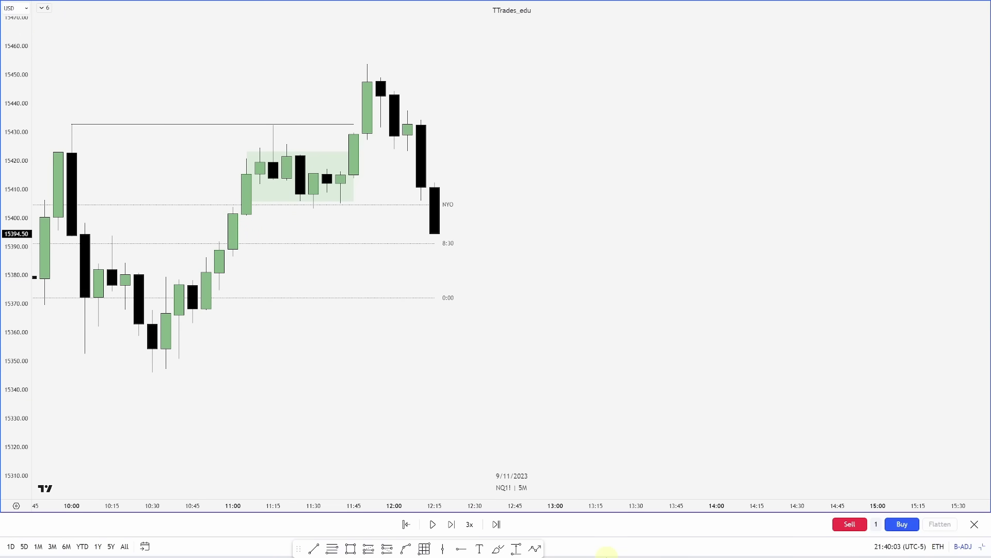
Step: Mark the manipulation above the 10:00 high with a red rectangle from 11:40 to 12:15
{"action": "left_click_drag", "start_coordinate": [482, 228], "coordinate": [487, 229]}
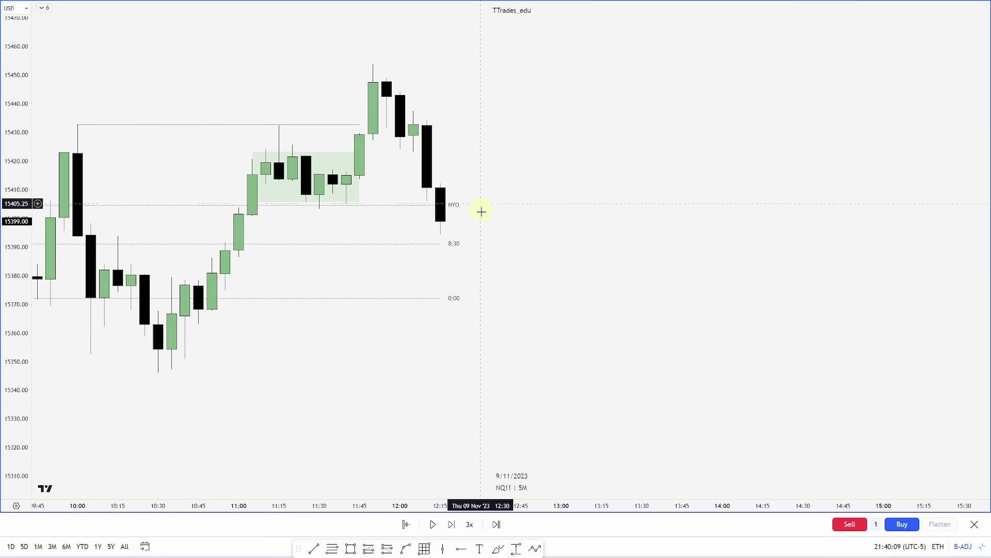
{"action": "left_click", "coordinate": [351, 549]}
{"action": "left_click_drag", "start_coordinate": [350, 61], "coordinate": [440, 124]}
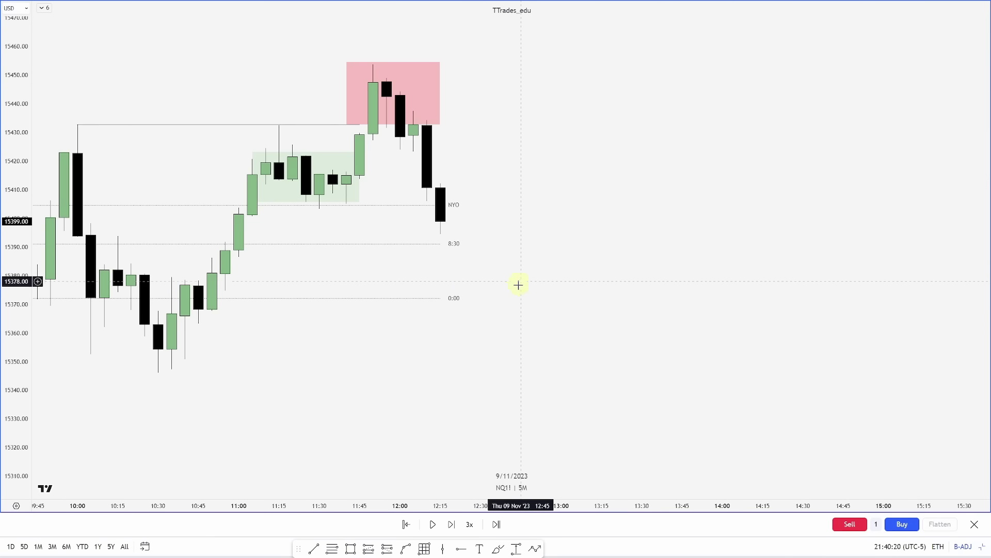
Step: Draw a horizontal line labelled CSD at 15412.00 from the 11:40 candle to about 12:30
{"action": "left_click", "coordinate": [314, 548]}
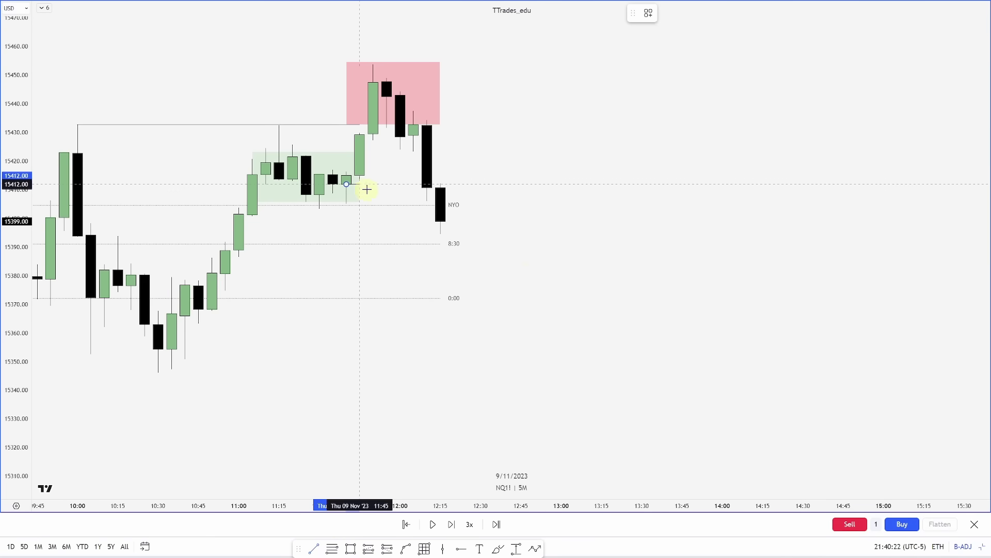
{"action": "left_click", "coordinate": [492, 187]}
{"action": "right_click", "coordinate": [495, 186]}
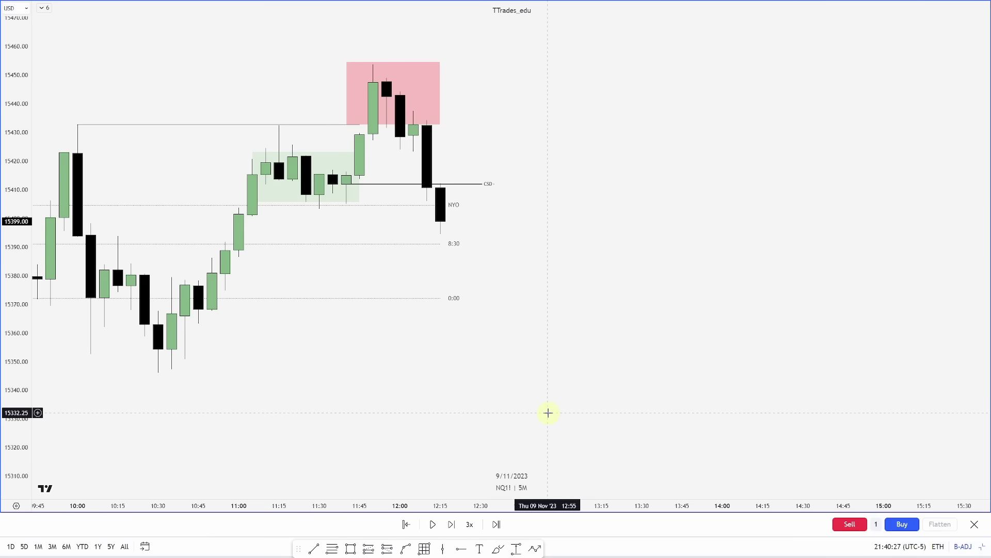
Step: Draw a thin orange line at 15405.00 from the 11:40 candle's low to 12:10
{"action": "left_click", "coordinate": [314, 548]}
{"action": "left_click_drag", "start_coordinate": [346, 206], "coordinate": [426, 204]}
{"action": "right_click", "coordinate": [427, 204]}
{"action": "mouse_move", "coordinate": [465, 214]}
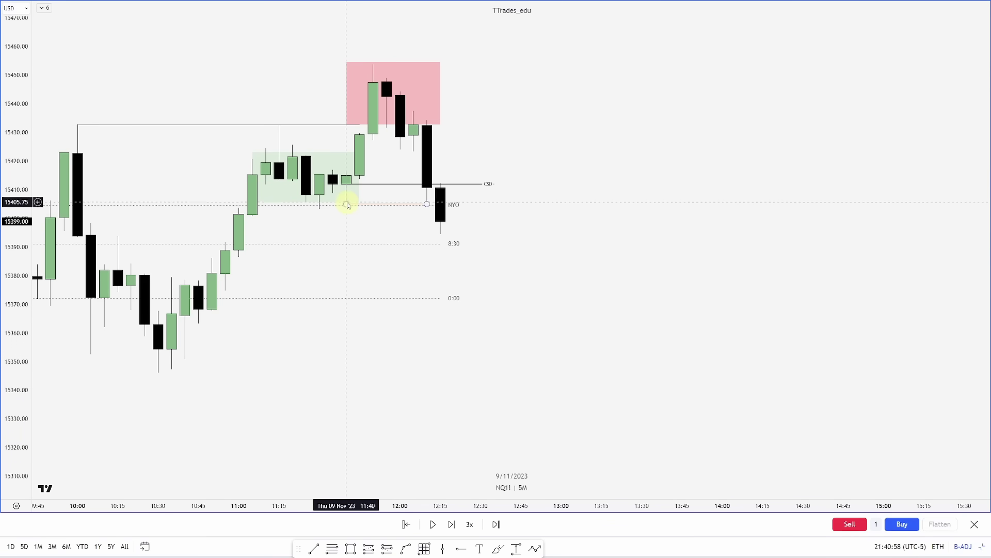
Step: Place a standard deviation projection from the 11:50 high at 15453.75 to the 11:40 low at 15405.00
{"action": "left_click", "coordinate": [333, 549]}
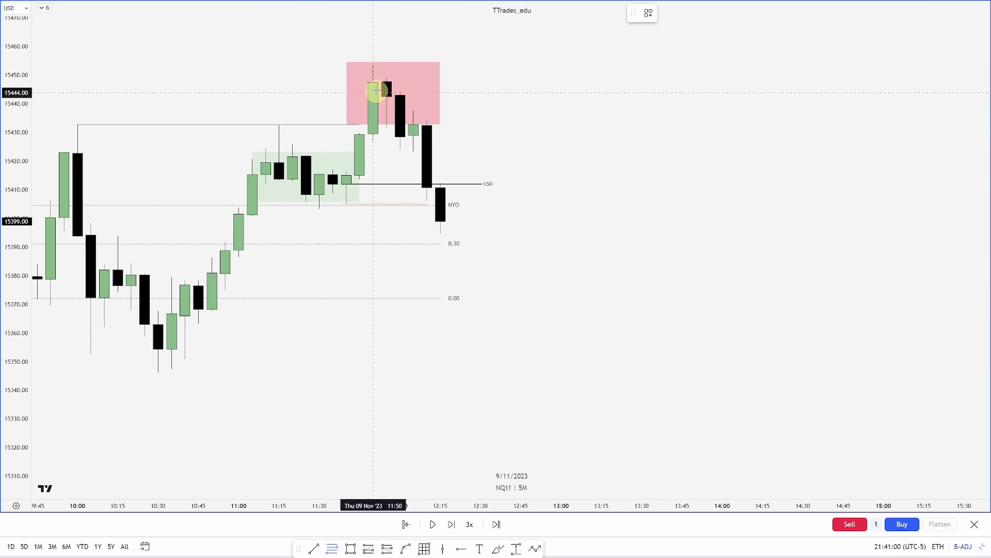
{"action": "left_click", "coordinate": [373, 66]}
{"action": "left_click", "coordinate": [346, 206]}
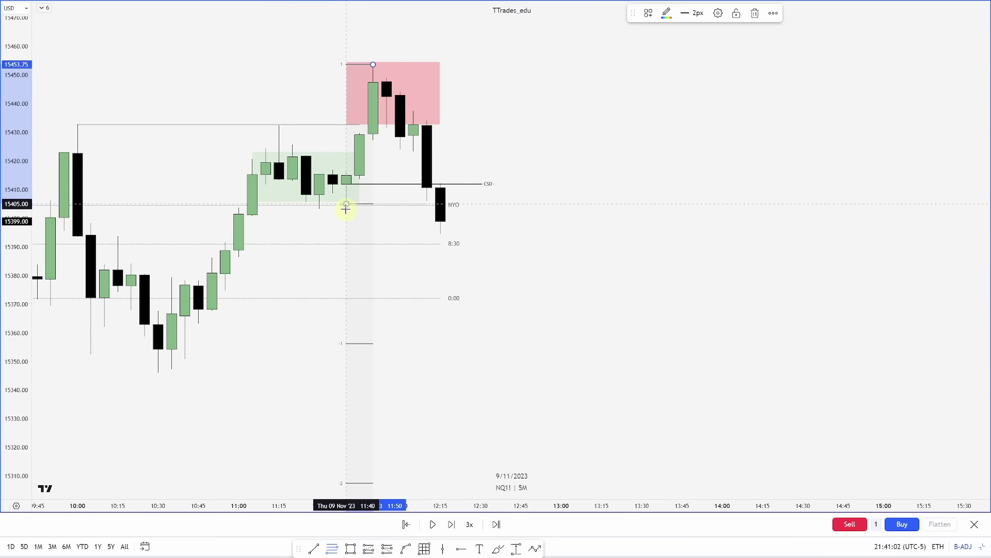
{"action": "left_click", "coordinate": [499, 241]}
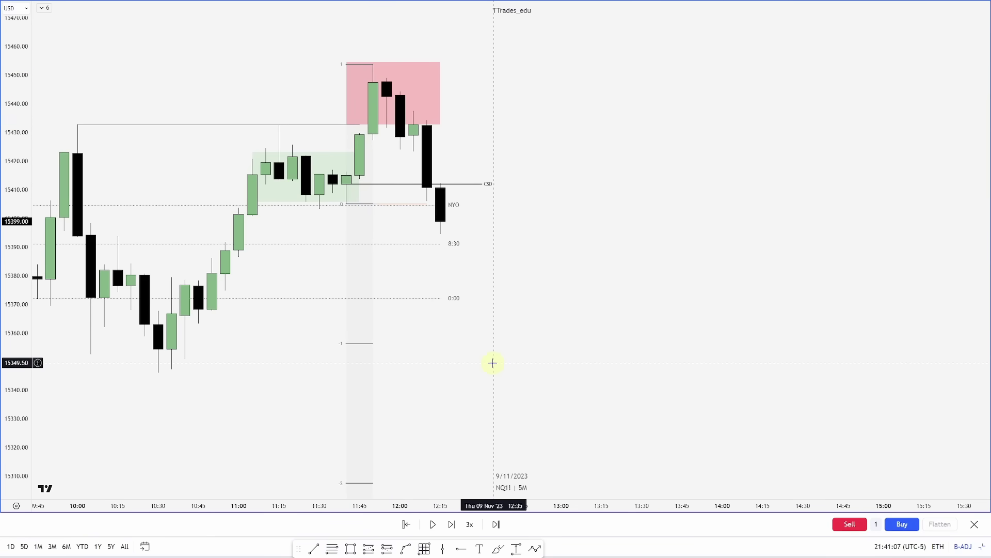
Step: Draw horizontal target lines from 11:55 to 13:00 at the -2 level (15307.50) and the -2.5 level (15283.00)
{"action": "scroll", "coordinate": [536, 277], "scroll_direction": "down", "scroll_amount": 5}
{"action": "left_click", "coordinate": [314, 548]}
{"action": "left_click", "coordinate": [471, 360]}
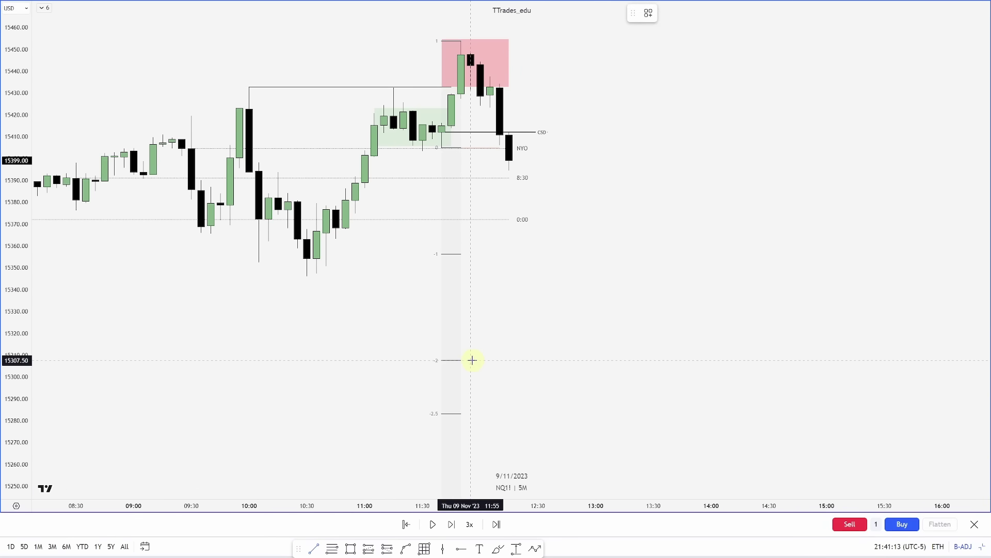
{"action": "left_click", "coordinate": [596, 360]}
{"action": "left_click", "coordinate": [471, 414]}
{"action": "left_click", "coordinate": [596, 414]}
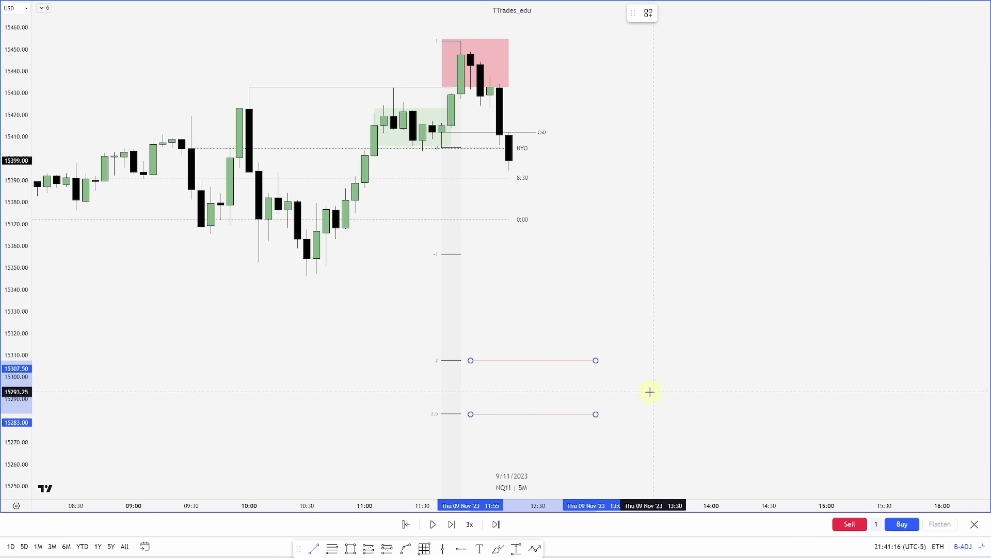
{"action": "key", "text": "Escape"}
{"action": "left_click_drag", "start_coordinate": [650, 392], "coordinate": [633, 392]}
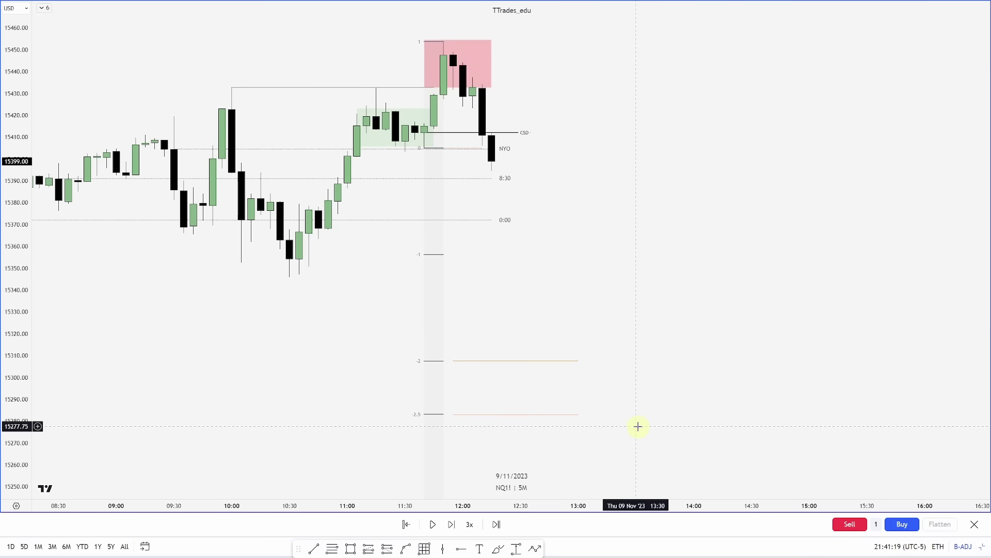
Step: Add a short position with entry at 15412.25, stop at 15454.00 and target at the -2 level, 15307.50
{"action": "left_click", "coordinate": [389, 549]}
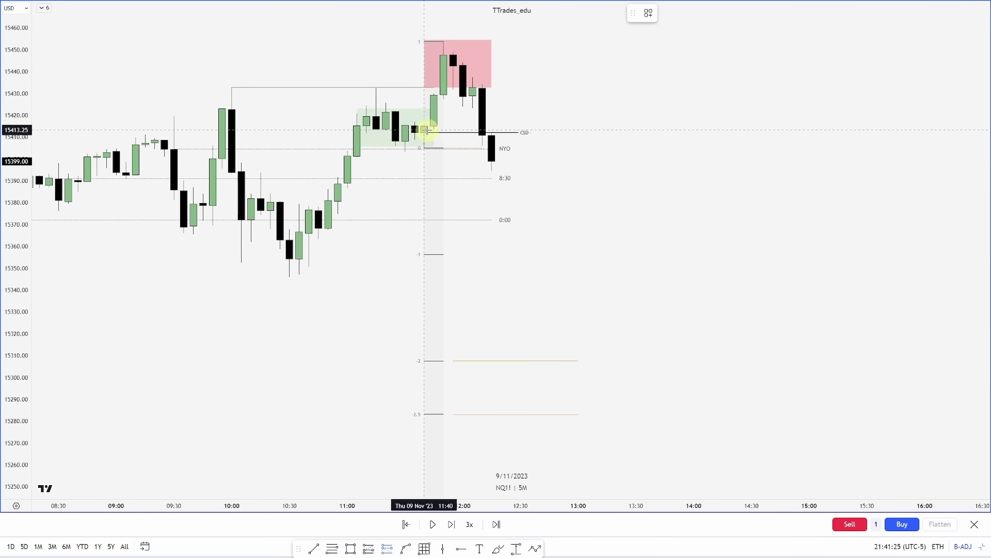
{"action": "left_click", "coordinate": [506, 133]}
{"action": "left_click", "coordinate": [623, 241]}
{"action": "left_click_drag", "start_coordinate": [501, 86], "coordinate": [500, 41]}
{"action": "left_click_drag", "start_coordinate": [501, 179], "coordinate": [497, 361]}
{"action": "left_click", "coordinate": [730, 308]}
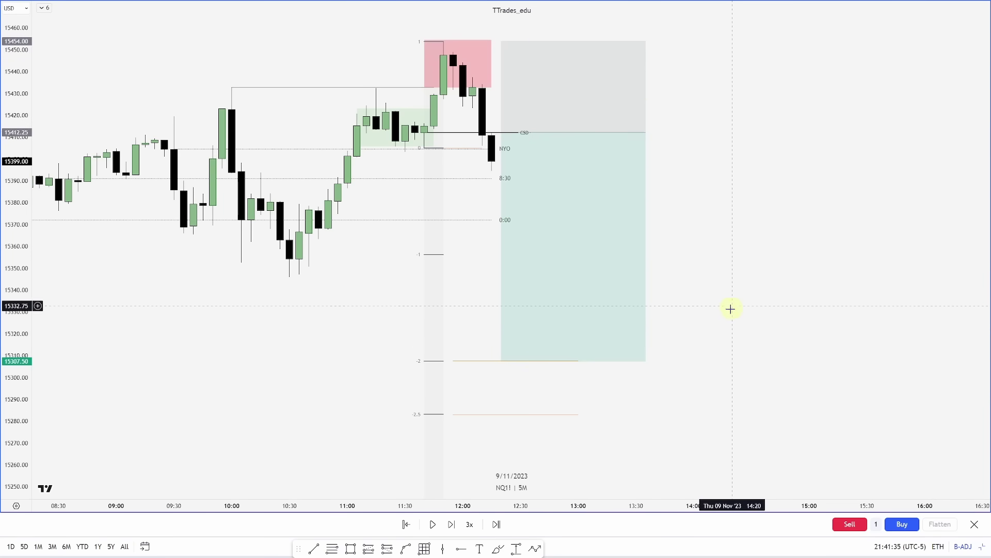
Step: Advance the bar replay to the 13:10 candle to play out the short position
{"action": "key", "text": "shift+Right"}
{"action": "key", "text": "shift+Right"}
{"action": "key", "text": "shift+Right"}
{"action": "key", "text": "shift+Right"}
{"action": "key", "text": "shift+Right"}
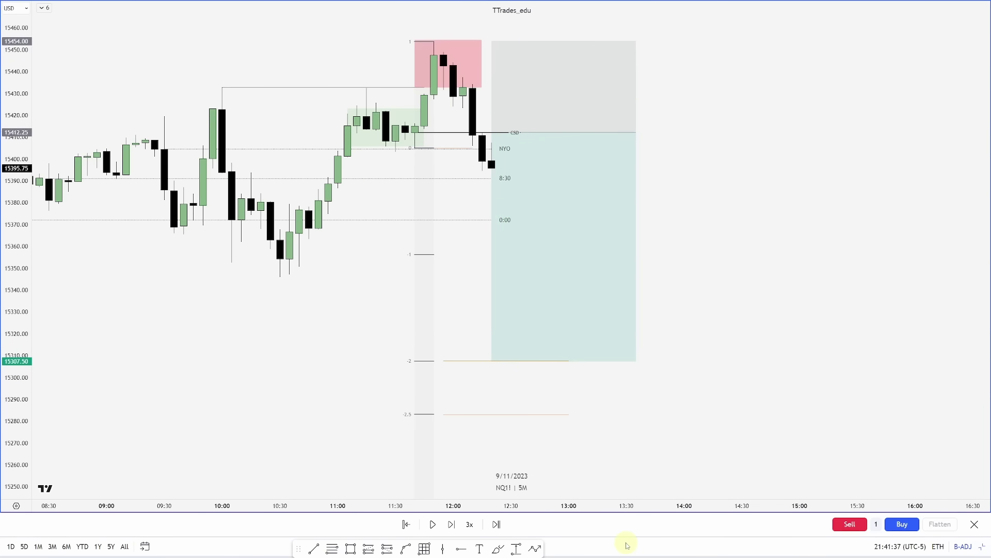
{"action": "key", "text": "shift+Right"}
{"action": "key", "text": "shift+Right"}
{"action": "key", "text": "shift+Right"}
{"action": "key", "text": "shift+Right"}
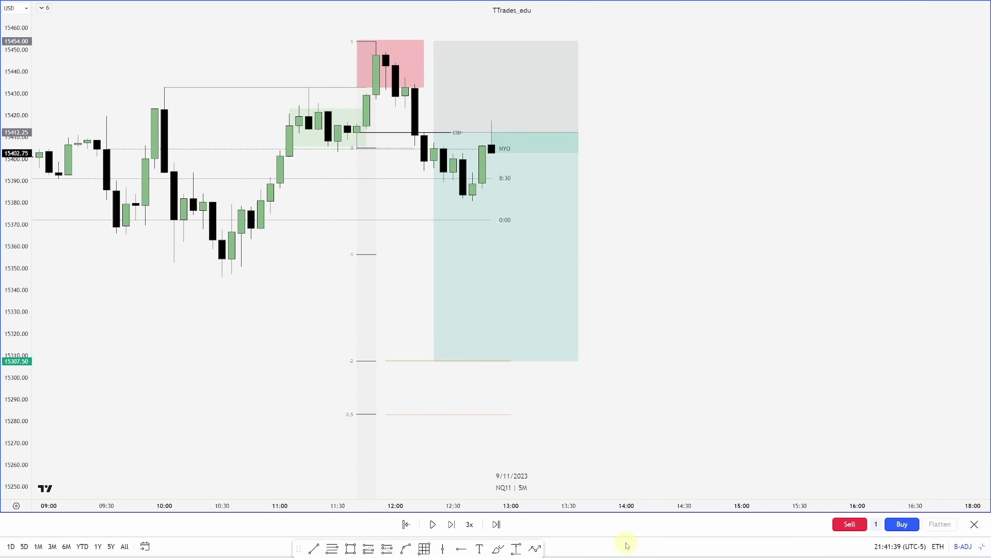
{"action": "key", "text": "shift+Right"}
{"action": "key", "text": "shift+Right"}
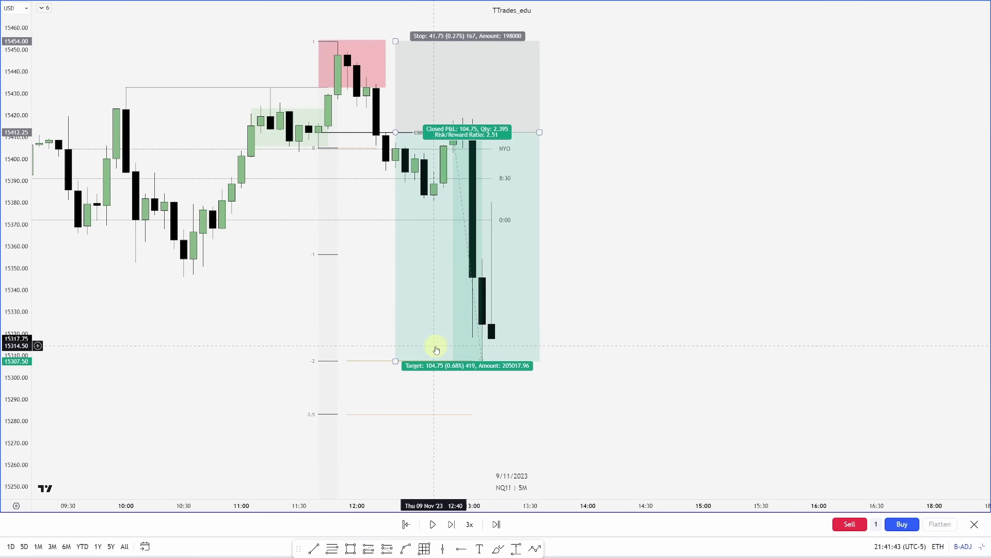
{"action": "key", "text": "shift+Right"}
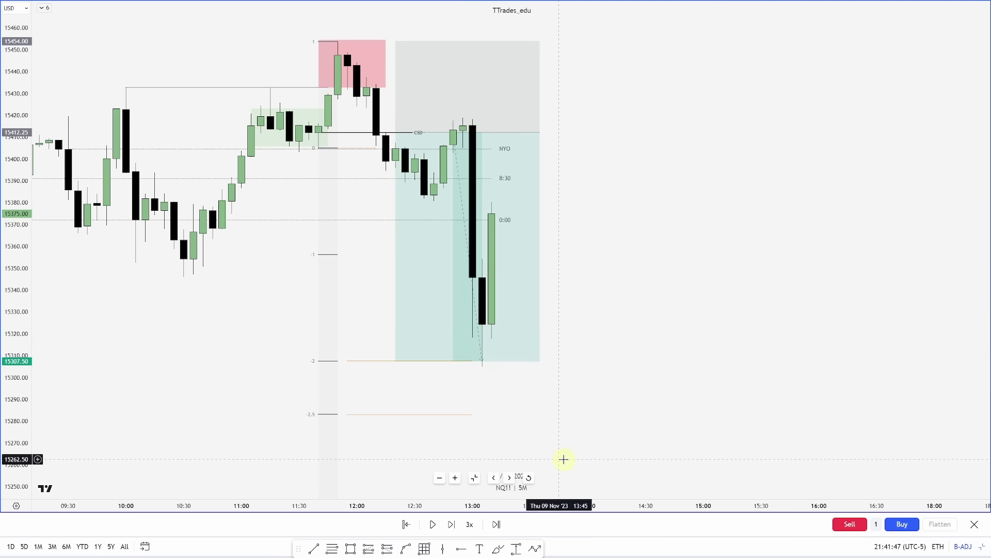
Step: Draw a blue horizontal line from the 12:40 candle's open at about 15383 and extend it to 13:45
{"action": "left_click", "coordinate": [314, 547]}
{"action": "left_click", "coordinate": [521, 194]}
{"action": "right_click", "coordinate": [521, 196]}
{"action": "left_click", "coordinate": [612, 405]}
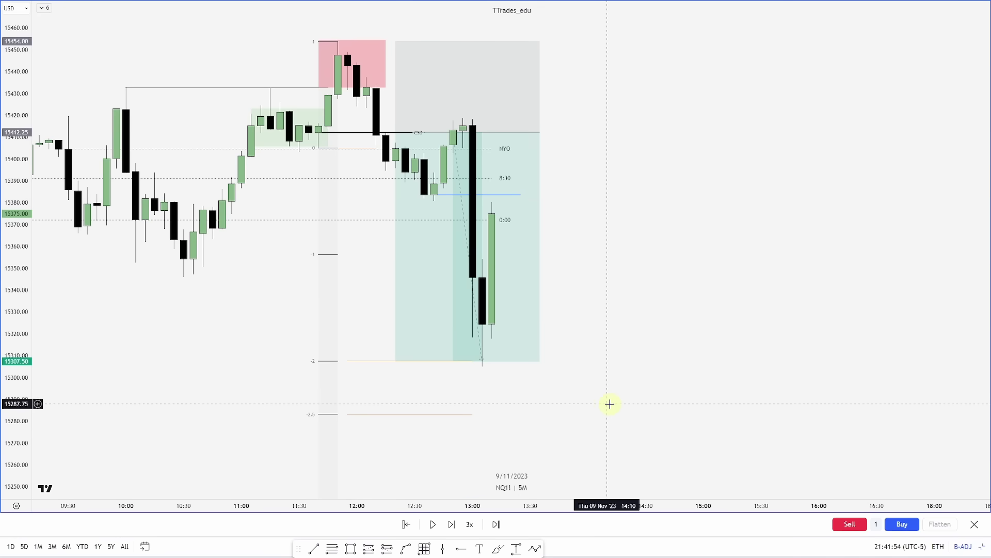
{"action": "left_click_drag", "start_coordinate": [603, 401], "coordinate": [597, 376]}
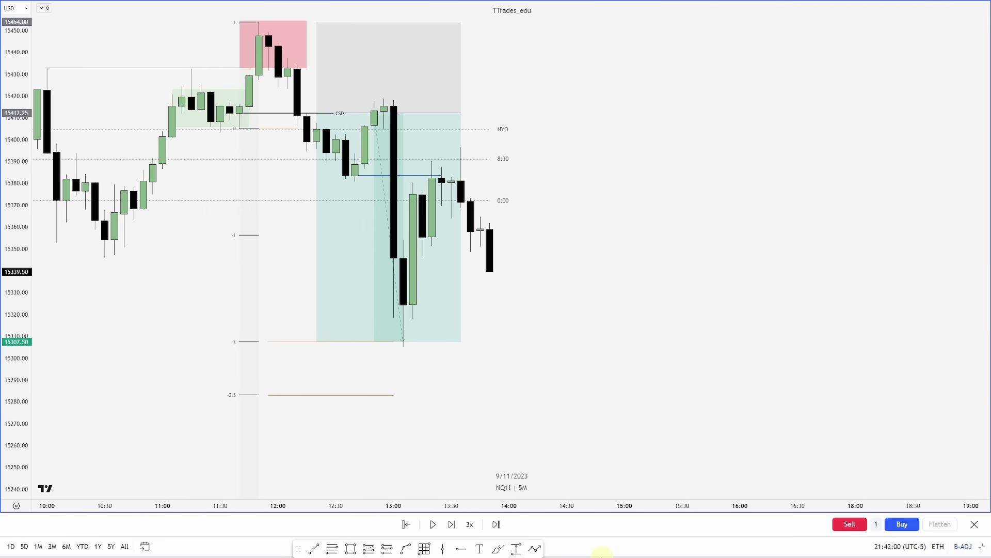
{"action": "left_click_drag", "start_coordinate": [440, 176], "coordinate": [479, 181]}
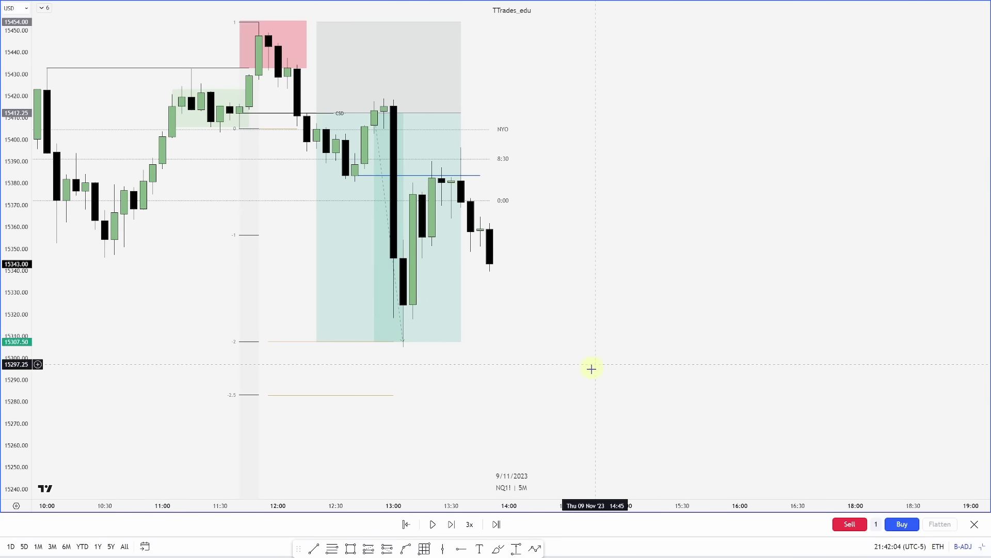
Step: Zoom out the chart, compress the price scale and run the replay on to the 19:05 candle
{"action": "scroll", "coordinate": [586, 356], "scroll_direction": "down", "scroll_amount": 3}
{"action": "left_click_drag", "start_coordinate": [19, 240], "coordinate": [19, 321]}
{"action": "left_click_drag", "start_coordinate": [483, 432], "coordinate": [469, 417]}
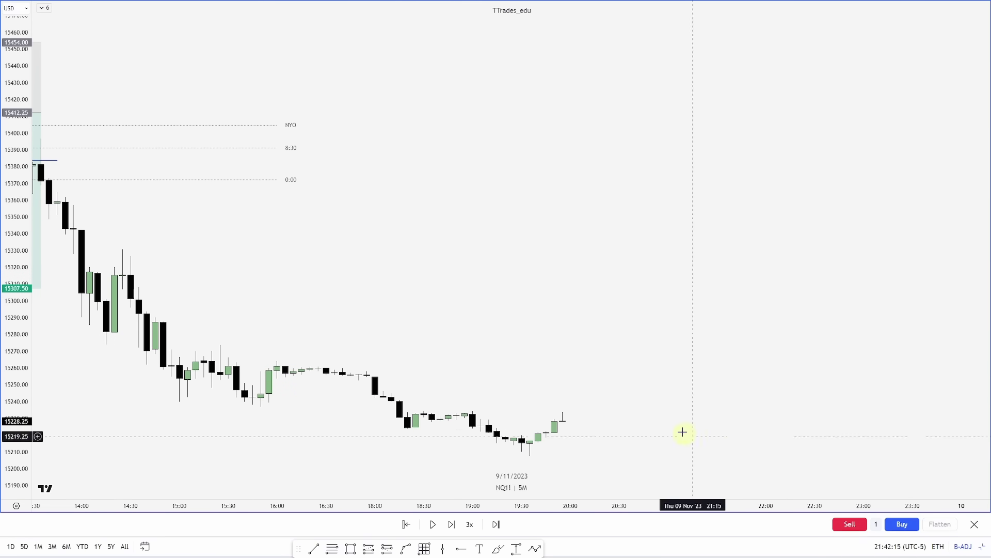
Step: Draw a horizontal line at the CSD level, 15412.25, from the 12:15 candle to about 13:05
{"action": "scroll", "coordinate": [684, 434], "scroll_direction": "down", "scroll_amount": 3}
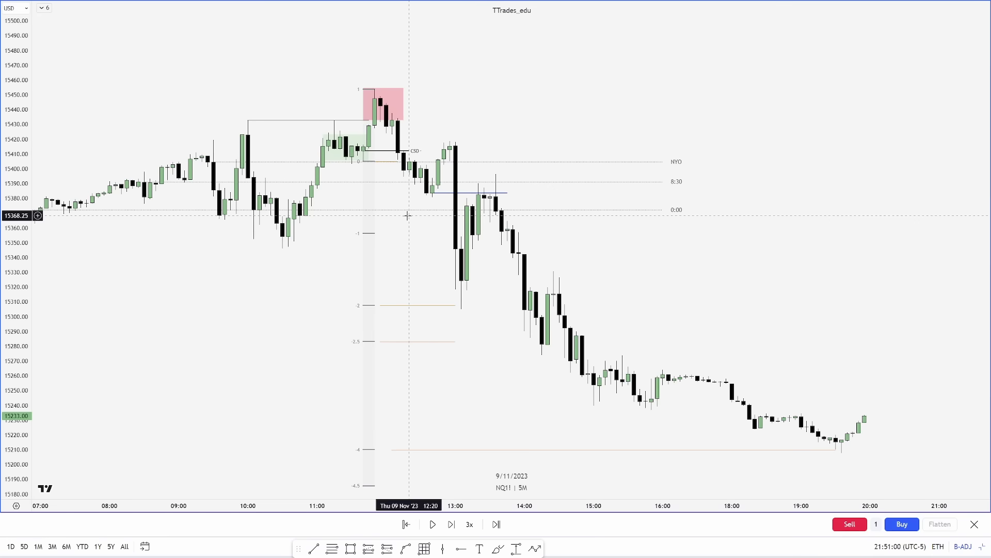
{"action": "left_click", "coordinate": [314, 548]}
{"action": "left_click", "coordinate": [404, 151]}
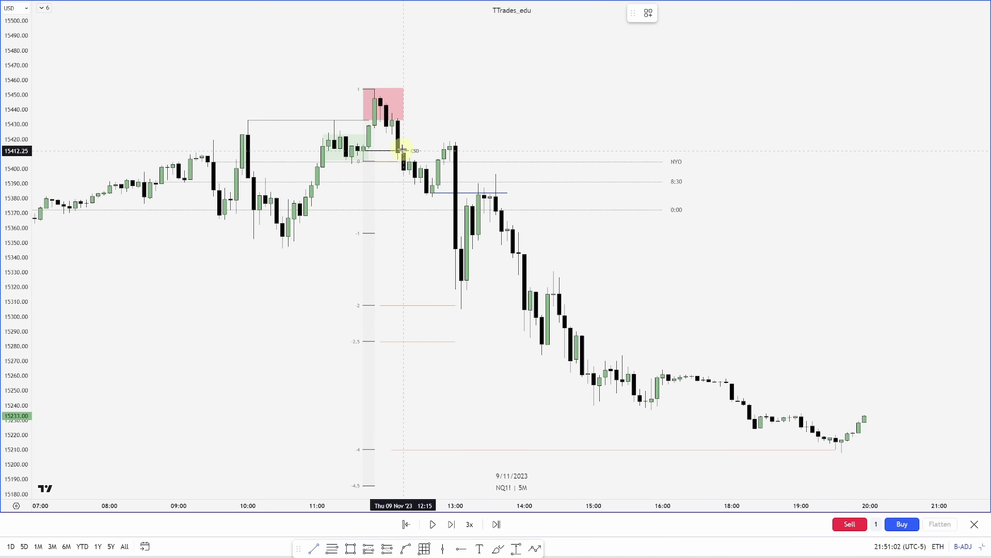
{"action": "left_click", "coordinate": [461, 152], "text": "shift"}
{"action": "left_click", "coordinate": [392, 135]}
{"action": "left_click", "coordinate": [461, 138], "text": "shift"}
{"action": "left_click", "coordinate": [461, 135]}
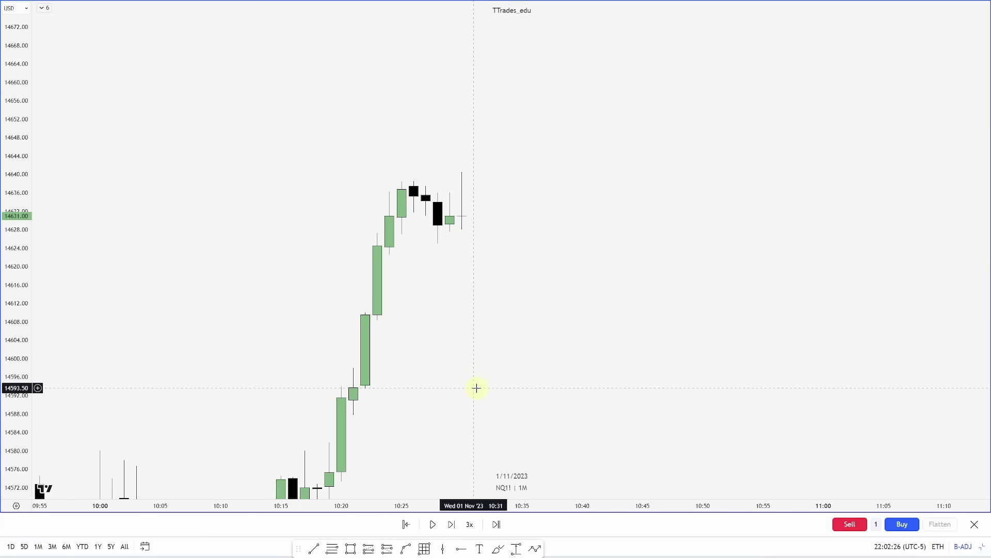
Step: Advance the bar replay on the 1-minute NQ1! chart to the 10:47 candle
{"action": "key", "text": "shift+Right"}
{"action": "key", "text": "shift+Right"}
{"action": "key", "text": "shift+Right"}
{"action": "key", "text": "shift+Right"}
{"action": "key", "text": "shift+Right"}
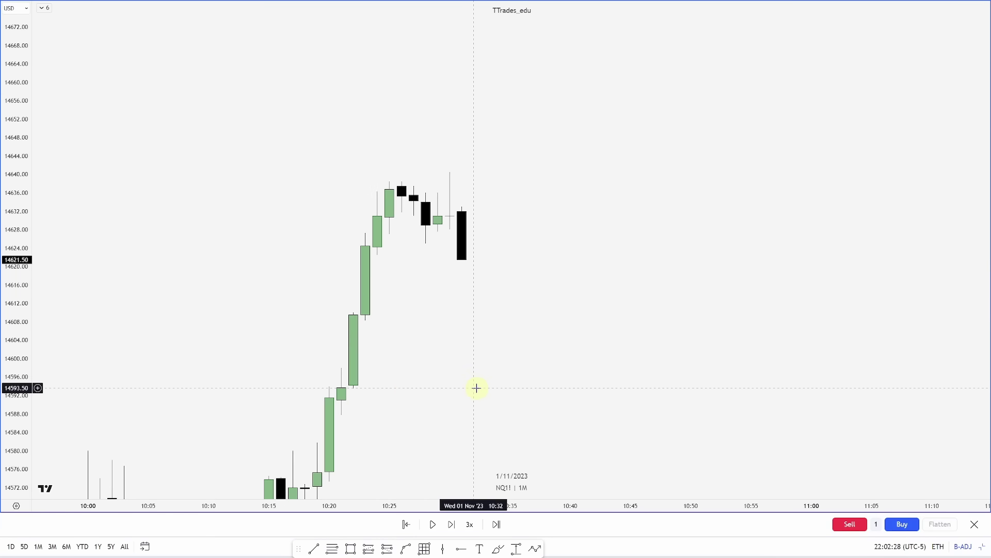
{"action": "key", "text": "shift+Right"}
{"action": "key", "text": "shift+Right"}
{"action": "key", "text": "shift+Right"}
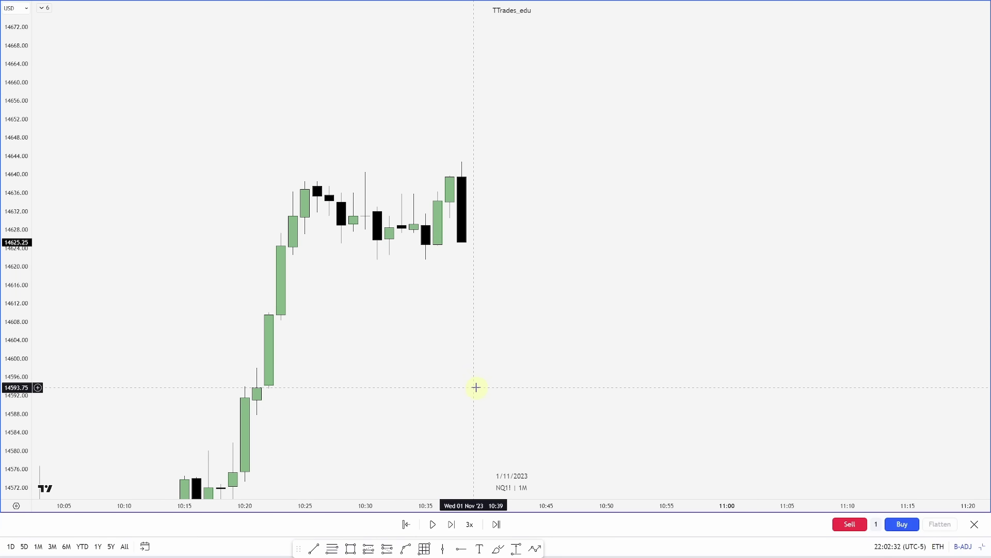
{"action": "key", "text": "shift+Right"}
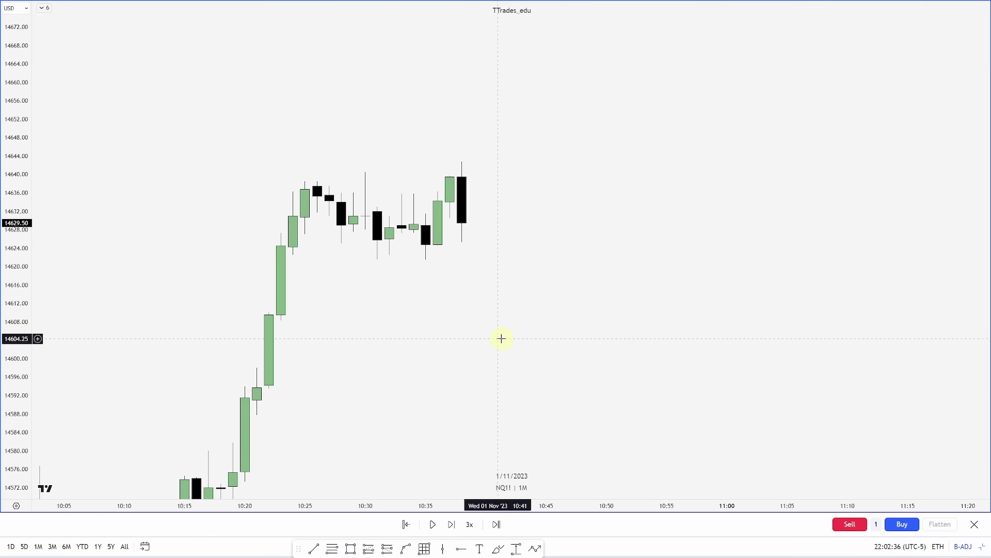
{"action": "key", "text": "shift+Right"}
{"action": "key", "text": "shift+Right"}
{"action": "key", "text": "shift+Right"}
{"action": "key", "text": "shift+Right"}
{"action": "key", "text": "shift+Right"}
{"action": "key", "text": "shift+Right"}
{"action": "key", "text": "shift+Right"}
{"action": "key", "text": "shift+Right"}
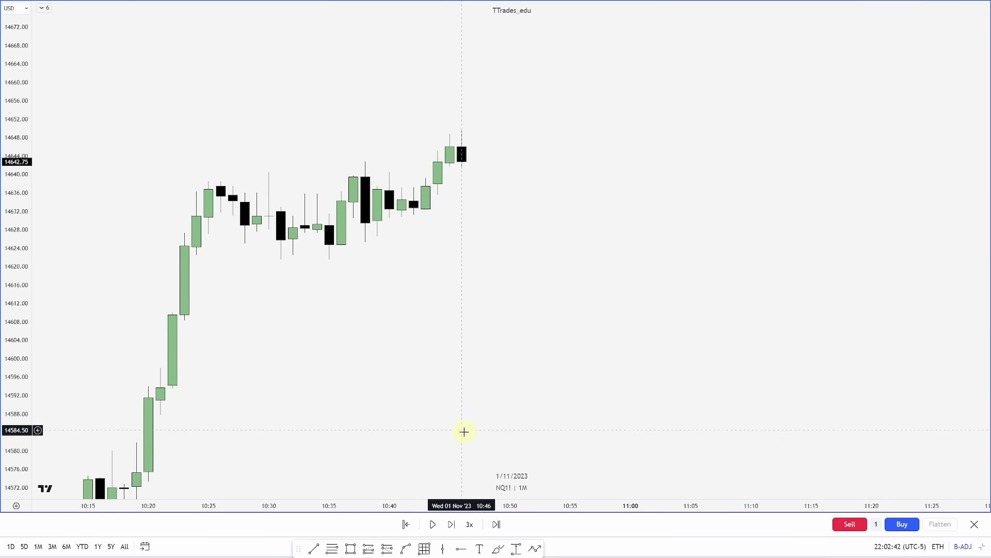
{"action": "key", "text": "shift+Right"}
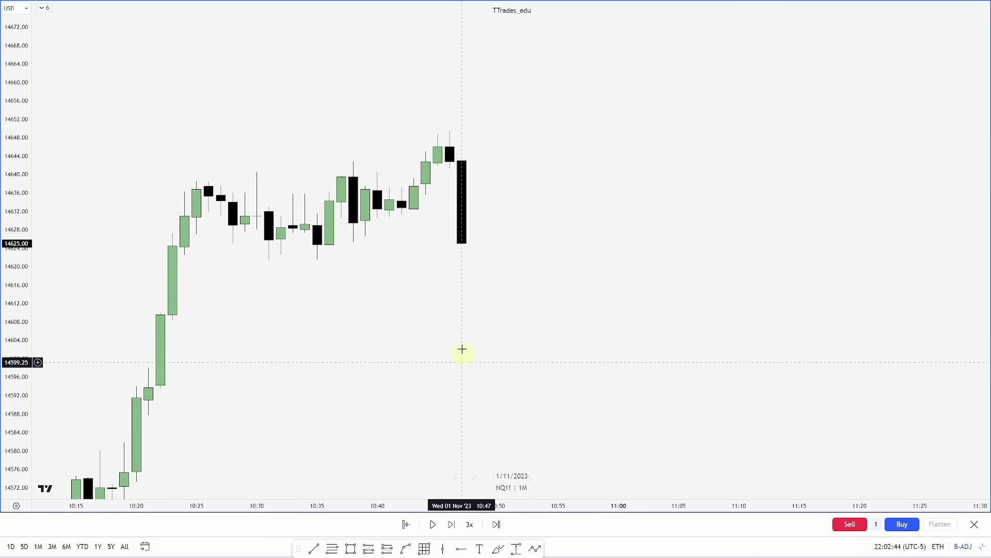
Step: Draw a green rectangle over the consolidation from 10:25 to 10:43, between about 14624.50 and 14639.50
{"action": "left_click_drag", "start_coordinate": [523, 244], "coordinate": [545, 247]}
{"action": "left_click", "coordinate": [352, 549]}
{"action": "left_click", "coordinate": [375, 180]}
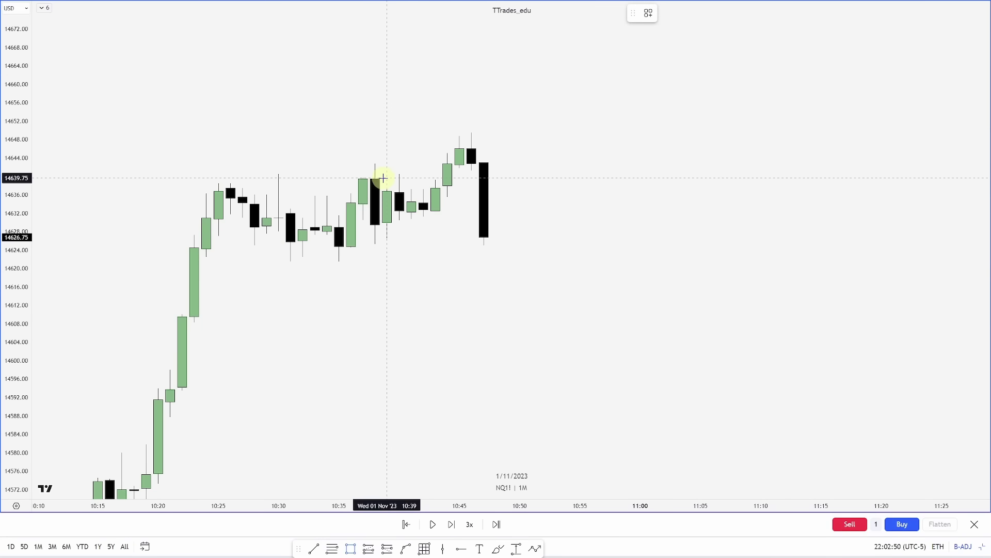
{"action": "left_click", "coordinate": [218, 248]}
{"action": "left_click_drag", "start_coordinate": [388, 212], "coordinate": [435, 214]}
{"action": "left_click", "coordinate": [481, 408]}
Step: Draw a rectangle over the high above the consolidation from 10:43 to 10:48, between 14639.50 and about 14649.75, and make it red
{"action": "left_click", "coordinate": [351, 549]}
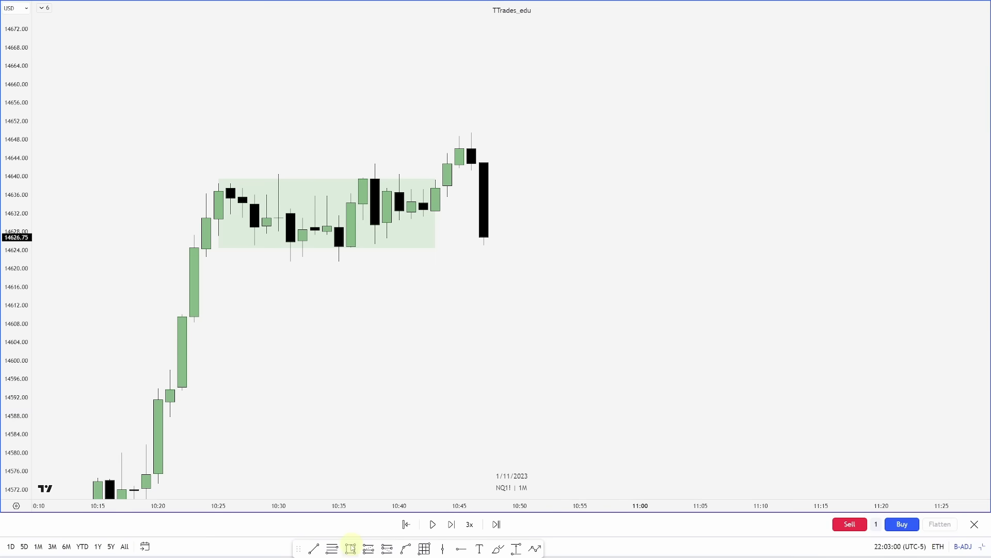
{"action": "left_click", "coordinate": [435, 178]}
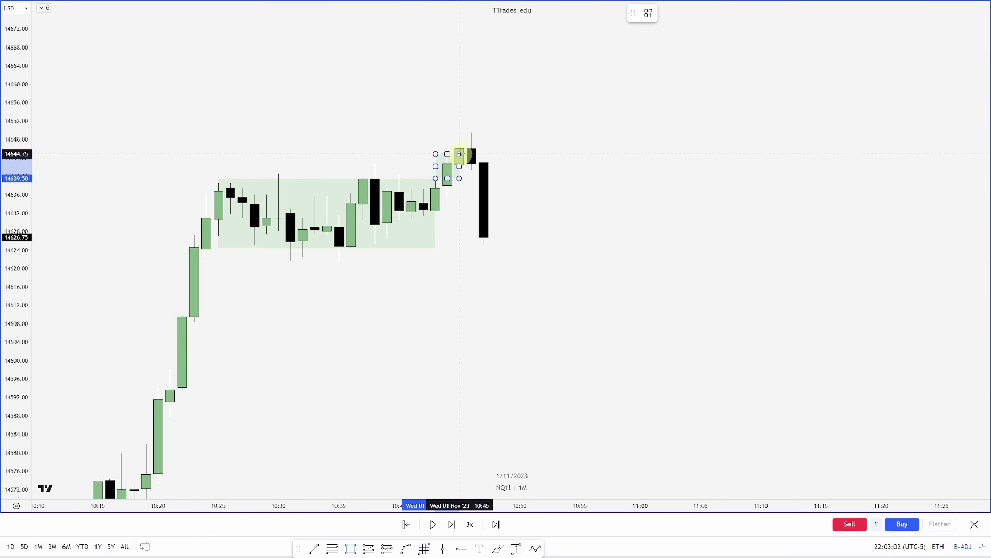
{"action": "left_click", "coordinate": [496, 132]}
{"action": "right_click", "coordinate": [496, 132]}
{"action": "mouse_move", "coordinate": [522, 137]}
{"action": "left_click", "coordinate": [625, 226]}
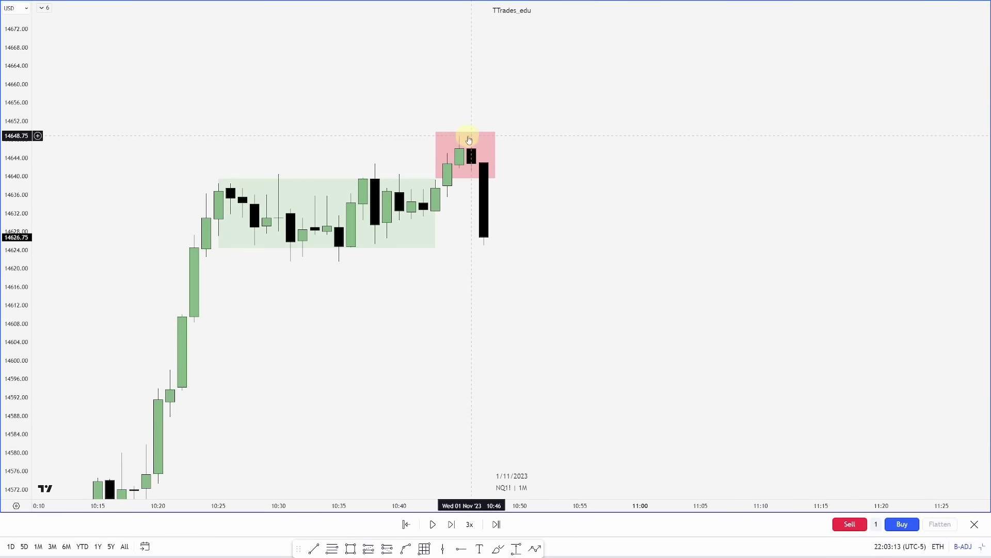
Step: Project the standard deviation levels from the 10:46 candle's high at 14649.50 down to the 10:42 candle's low
{"action": "left_click", "coordinate": [332, 548]}
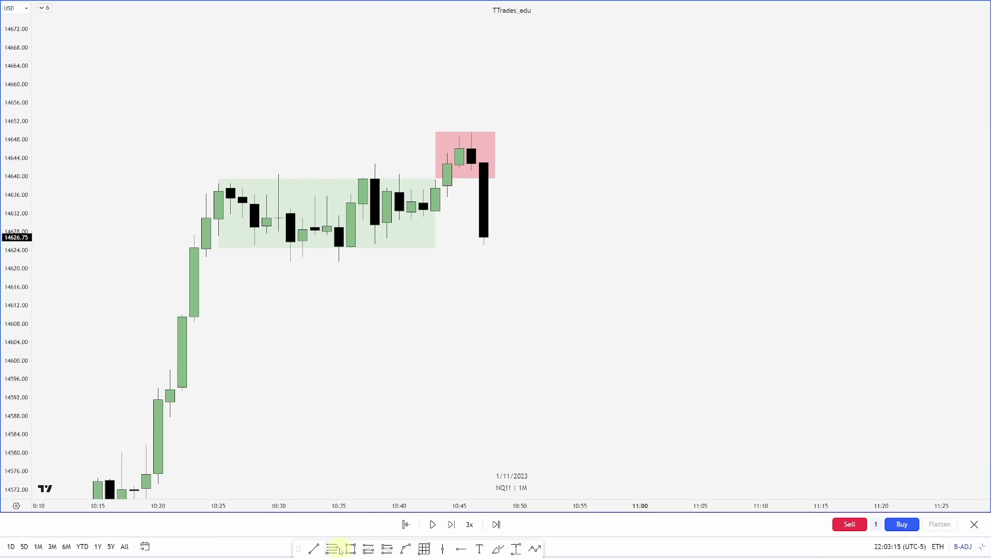
{"action": "left_click", "coordinate": [471, 133]}
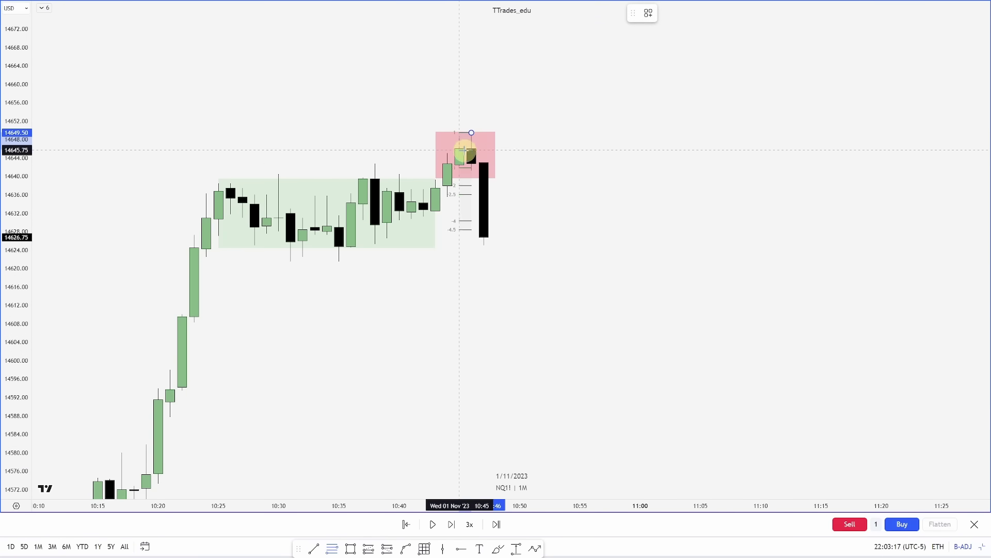
{"action": "left_click", "coordinate": [425, 217]}
{"action": "left_click", "coordinate": [511, 274]}
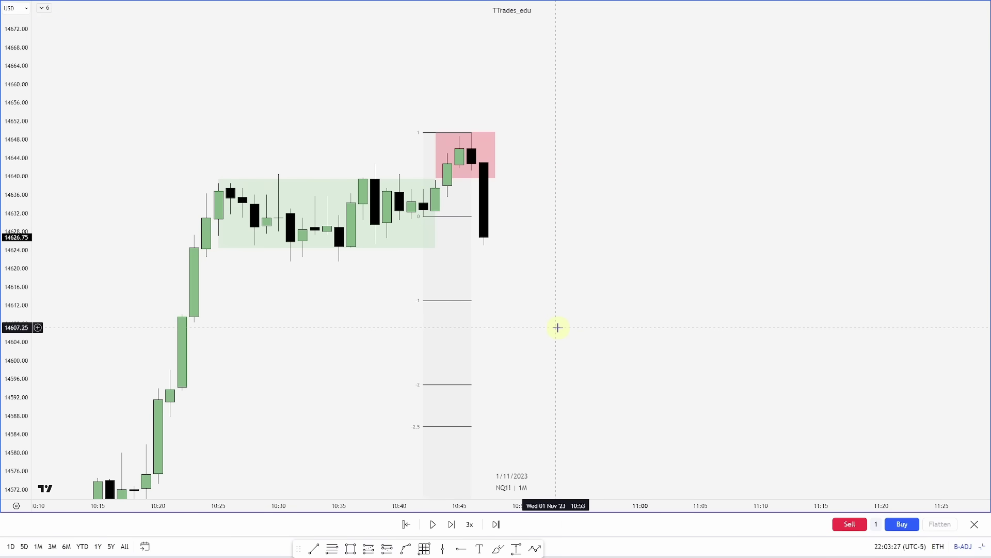
Step: Draw a blue horizontal line at 14639.50 from the 10:37 candle to about 10:54
{"action": "left_click_drag", "start_coordinate": [544, 329], "coordinate": [542, 325]}
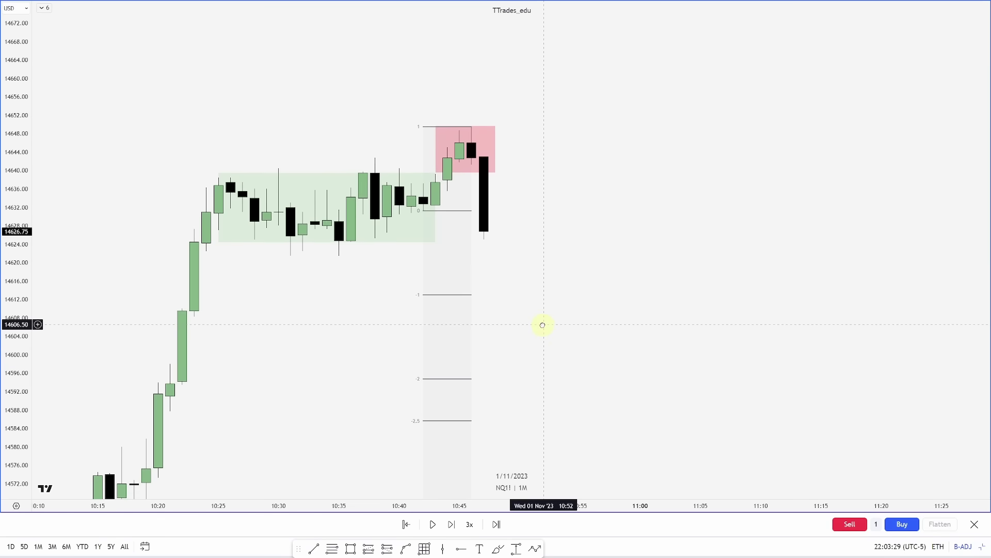
{"action": "scroll", "coordinate": [543, 324], "scroll_direction": "down", "scroll_amount": 1}
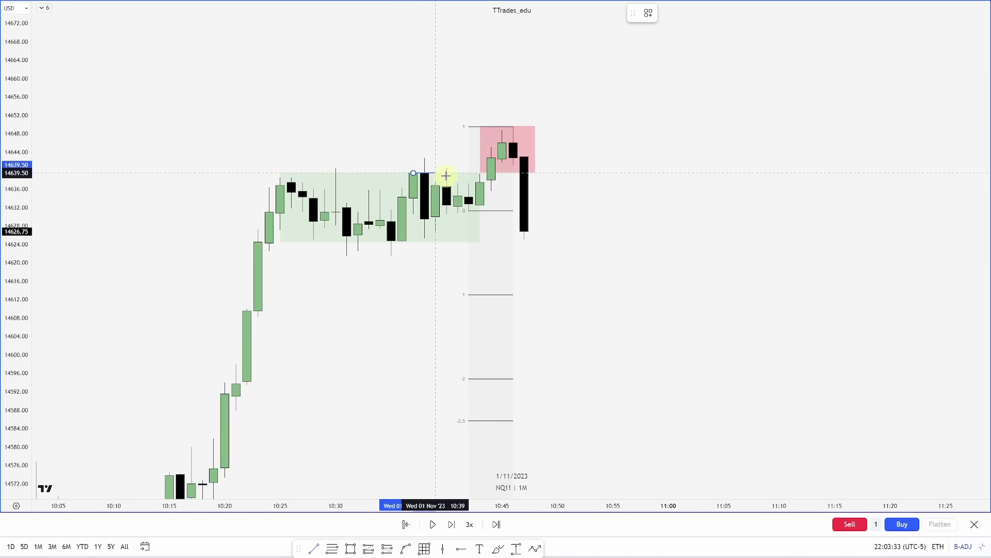
{"action": "left_click", "coordinate": [602, 178]}
{"action": "left_click_drag", "start_coordinate": [615, 318], "coordinate": [602, 317]}
Step: Add a short position with entry at 14639.50, stop at 14649.75 and target at the -2 level, 14594.75
{"action": "left_click", "coordinate": [387, 548]}
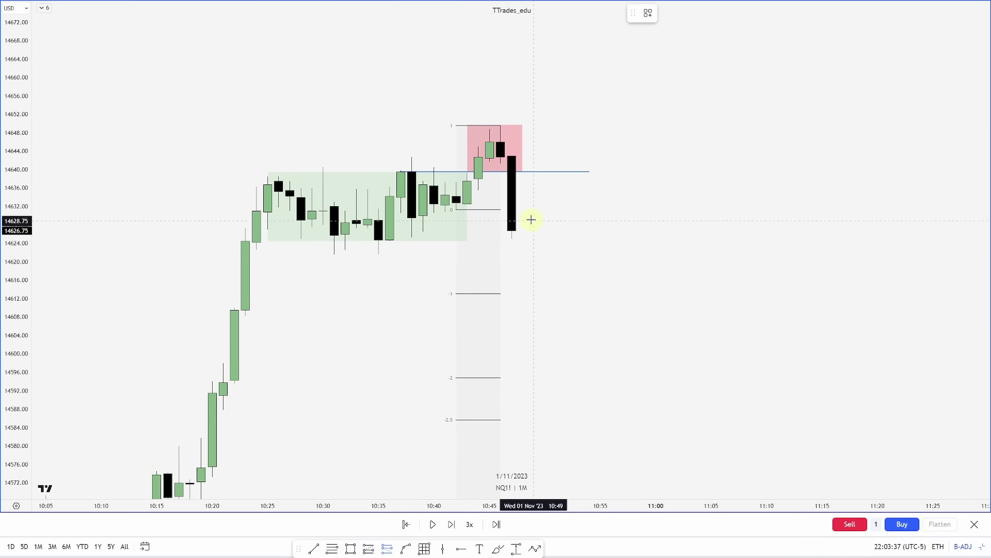
{"action": "left_click", "coordinate": [545, 172]}
{"action": "left_click_drag", "start_coordinate": [546, 62], "coordinate": [543, 125]}
{"action": "left_click", "coordinate": [721, 340]}
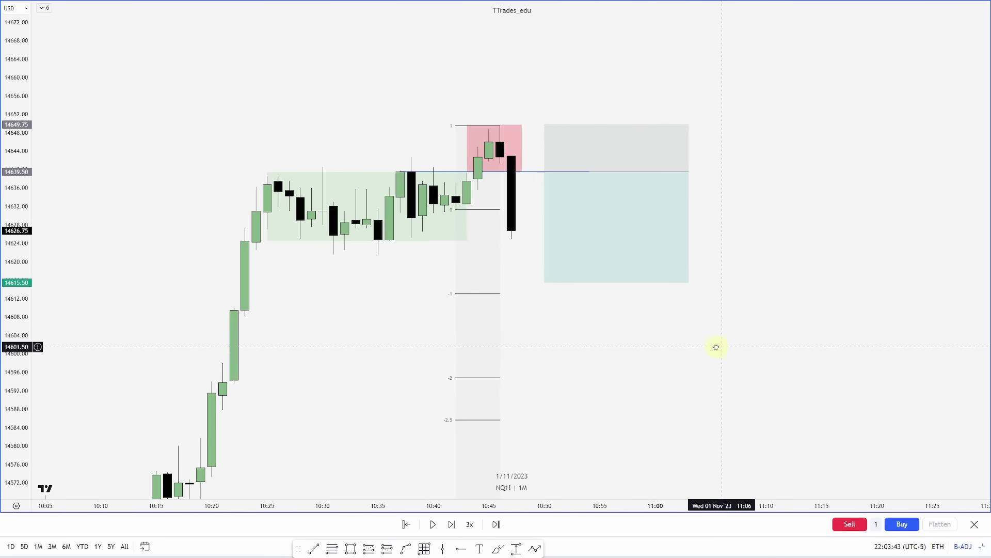
{"action": "left_click_drag", "start_coordinate": [718, 345], "coordinate": [686, 336]}
{"action": "left_click_drag", "start_coordinate": [526, 278], "coordinate": [516, 370]}
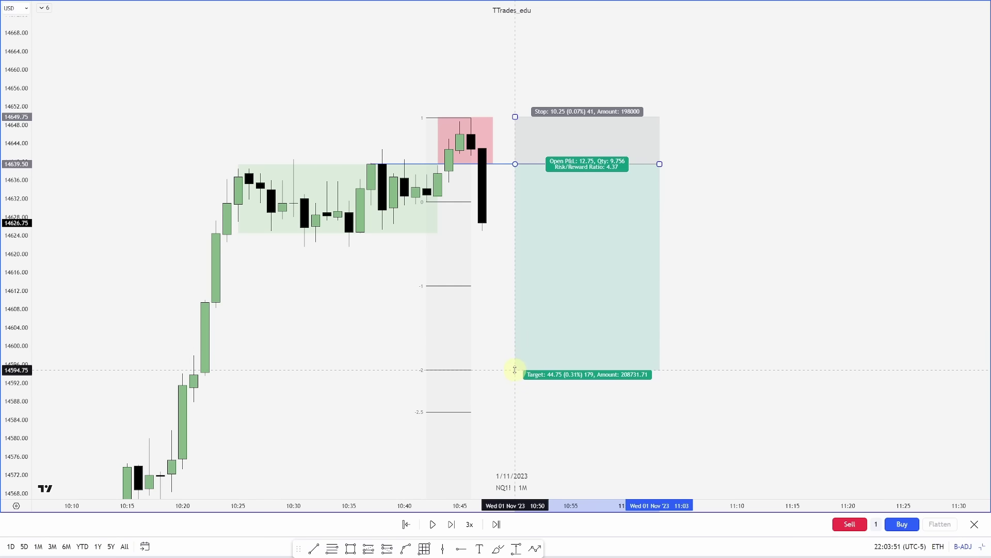
{"action": "left_click", "coordinate": [726, 325]}
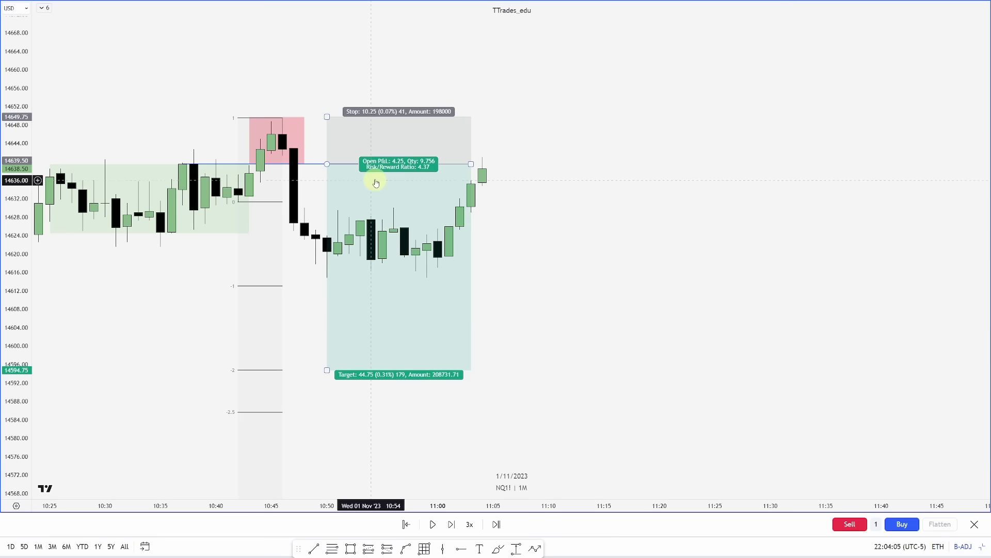
Step: Extend the short position to 11:09 and the blue entry line to about 11:08
{"action": "left_click_drag", "start_coordinate": [470, 164], "coordinate": [541, 167]}
{"action": "left_click", "coordinate": [591, 170]}
{"action": "left_click_drag", "start_coordinate": [372, 165], "coordinate": [530, 176]}
{"action": "left_click", "coordinate": [583, 165]}
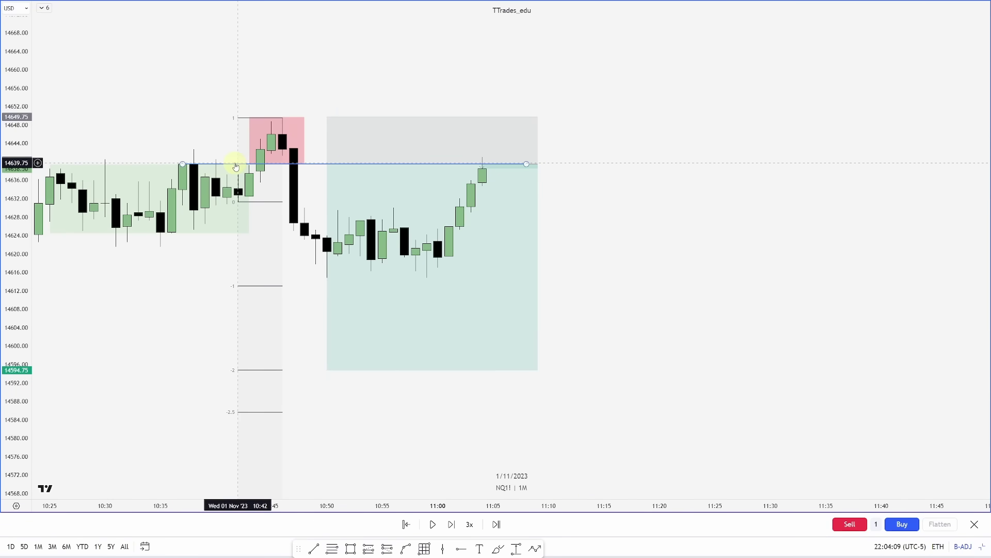
Step: Advance the bar replay to the 11:12 candle
{"action": "key", "text": "shift+Right"}
{"action": "key", "text": "shift+Right"}
{"action": "key", "text": "shift+Right"}
{"action": "key", "text": "shift+Right"}
{"action": "key", "text": "shift+Right"}
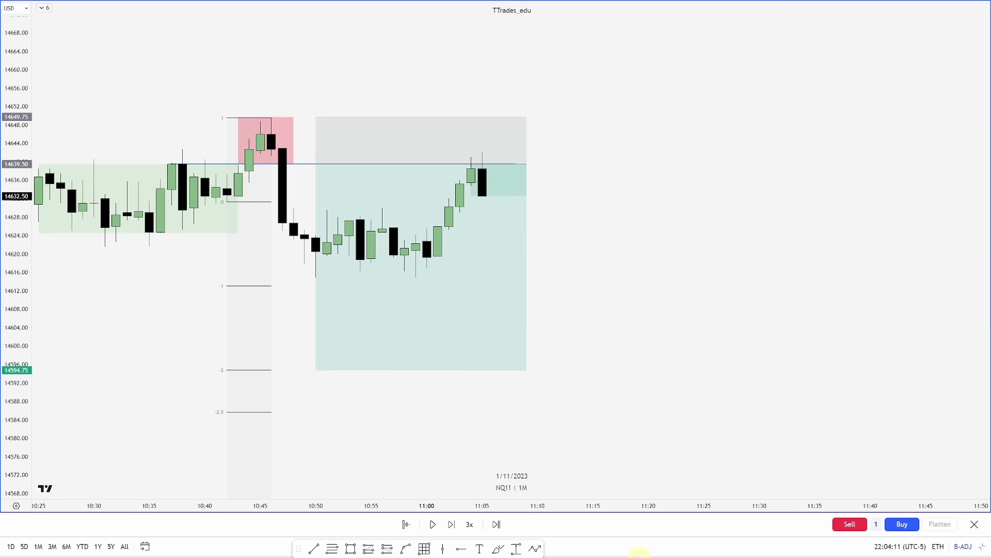
{"action": "key", "text": "shift+Right"}
{"action": "key", "text": "shift+Right"}
{"action": "key", "text": "shift+Right"}
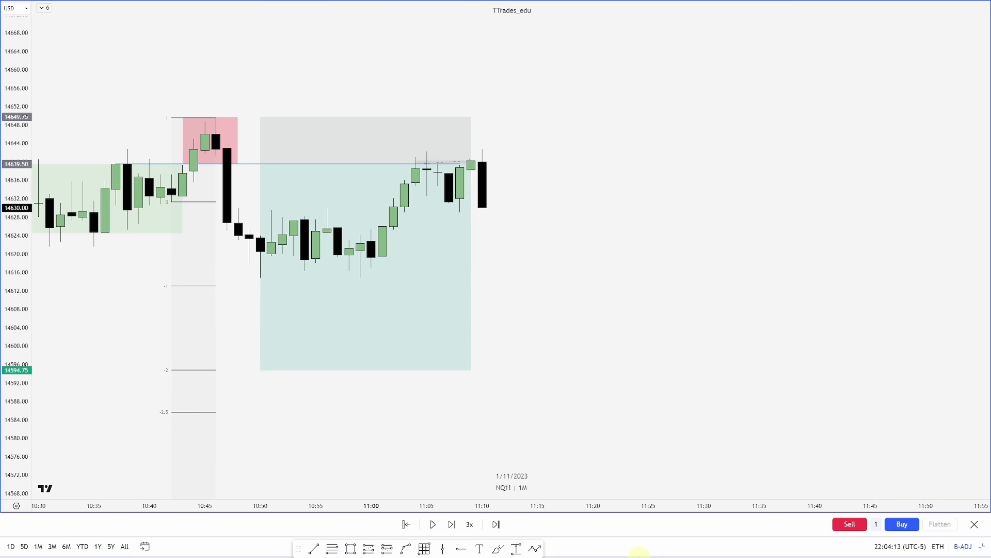
{"action": "scroll", "coordinate": [592, 480], "scroll_direction": "left", "scroll_amount": 10}
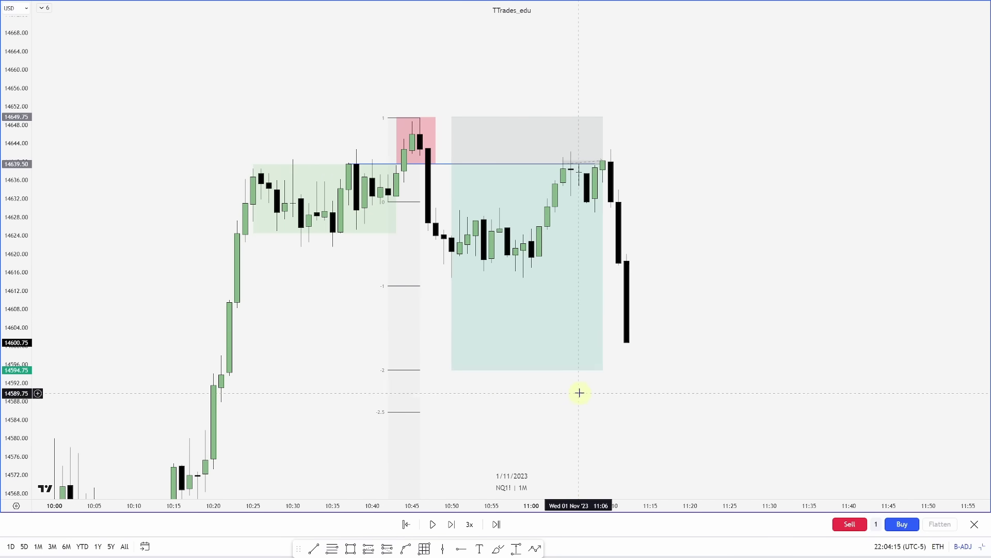
Step: Extend the short position's end time to 11:13
{"action": "left_click", "coordinate": [603, 164]}
{"action": "left_click_drag", "start_coordinate": [603, 163], "coordinate": [638, 161]}
{"action": "left_click", "coordinate": [686, 413]}
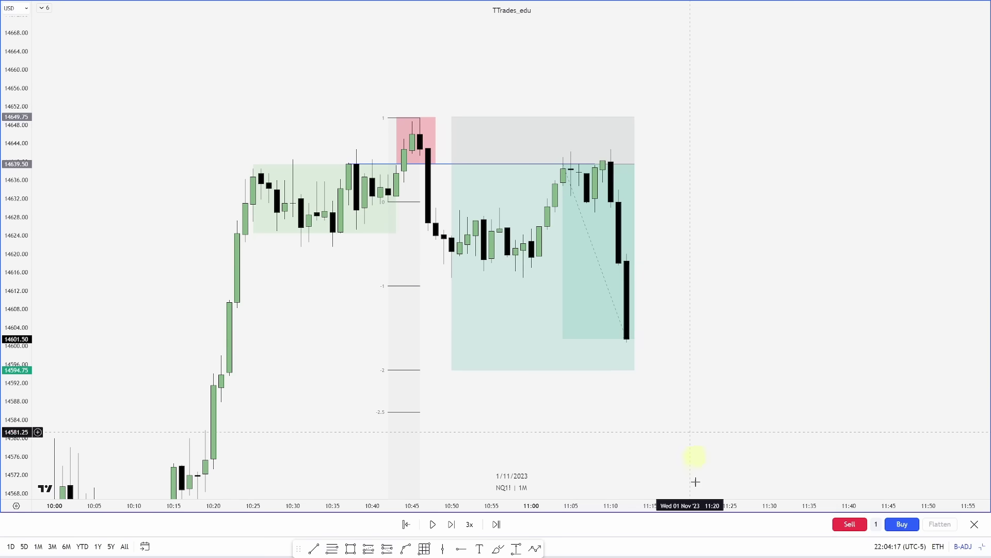
Step: Advance the bar replay to the 11:21 candle to play out the short position
{"action": "key", "text": "shift+Right"}
{"action": "key", "text": "shift+Right"}
{"action": "key", "text": "shift+Right"}
{"action": "key", "text": "shift+Right"}
{"action": "key", "text": "shift+Right"}
{"action": "key", "text": "shift+Right"}
{"action": "key", "text": "shift+Right"}
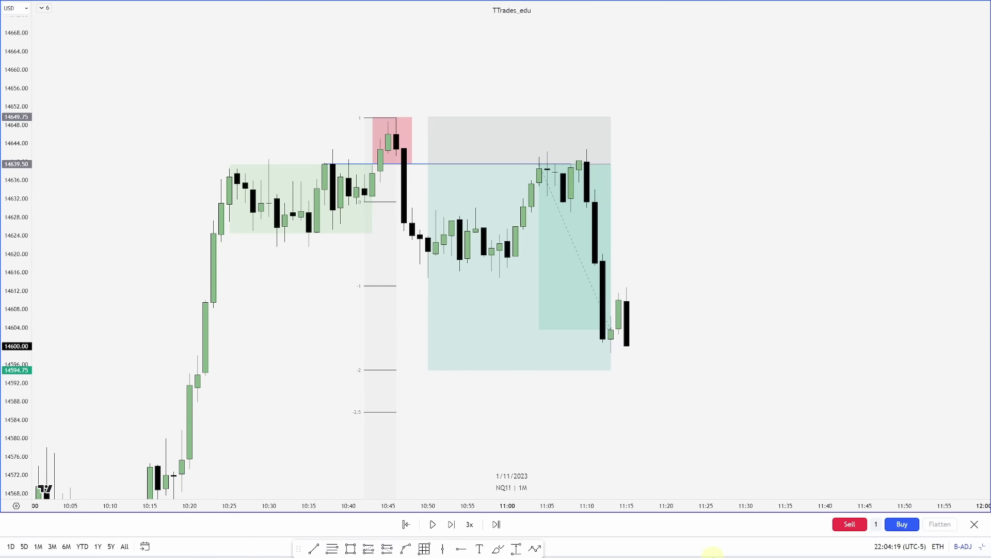
{"action": "key", "text": "shift+Right"}
{"action": "key", "text": "shift+Right"}
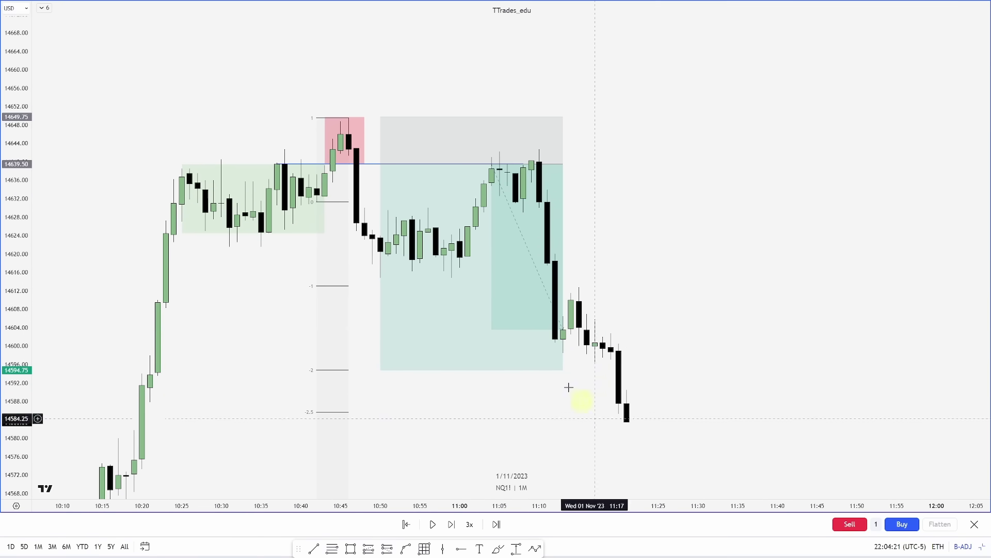
Step: Extend the short position's end time to 11:21 to cover the move through the -2 target
{"action": "left_click", "coordinate": [566, 162]}
{"action": "left_click_drag", "start_coordinate": [566, 163], "coordinate": [621, 166]}
{"action": "left_click", "coordinate": [708, 334]}
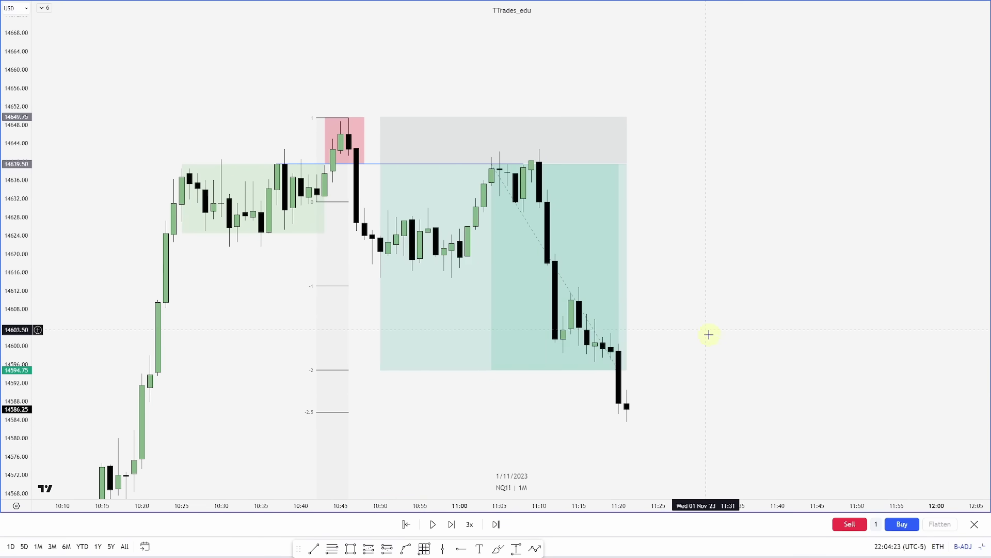
{"action": "left_click_drag", "start_coordinate": [708, 334], "coordinate": [629, 389]}
{"action": "left_click_drag", "start_coordinate": [595, 336], "coordinate": [606, 337]}
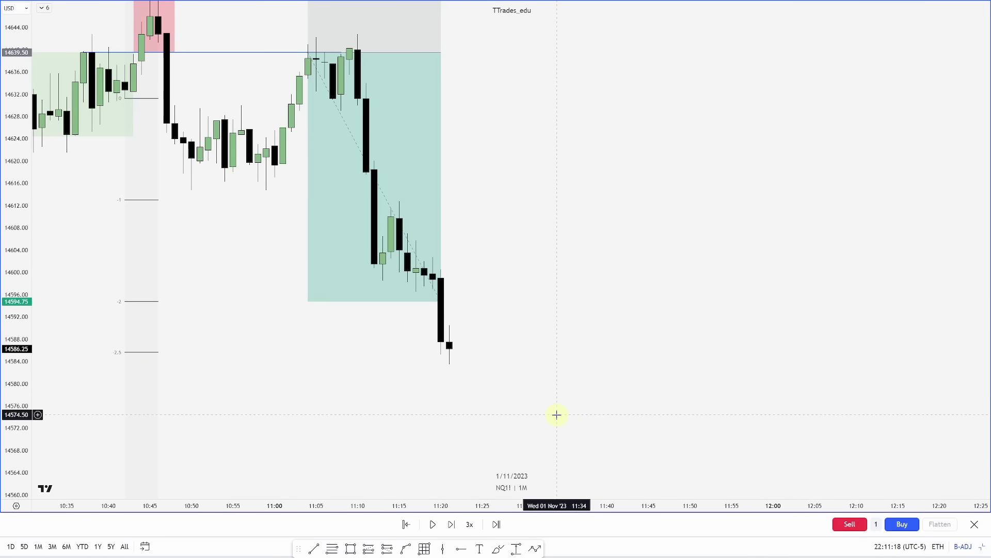
Step: Run the bar replay on to the 11:32 candle to follow price beyond the -2.5 level
{"action": "key", "text": "shift+Right"}
{"action": "key", "text": "shift+Right"}
{"action": "key", "text": "shift+Right"}
{"action": "key", "text": "shift+Right"}
{"action": "key", "text": "shift+Right"}
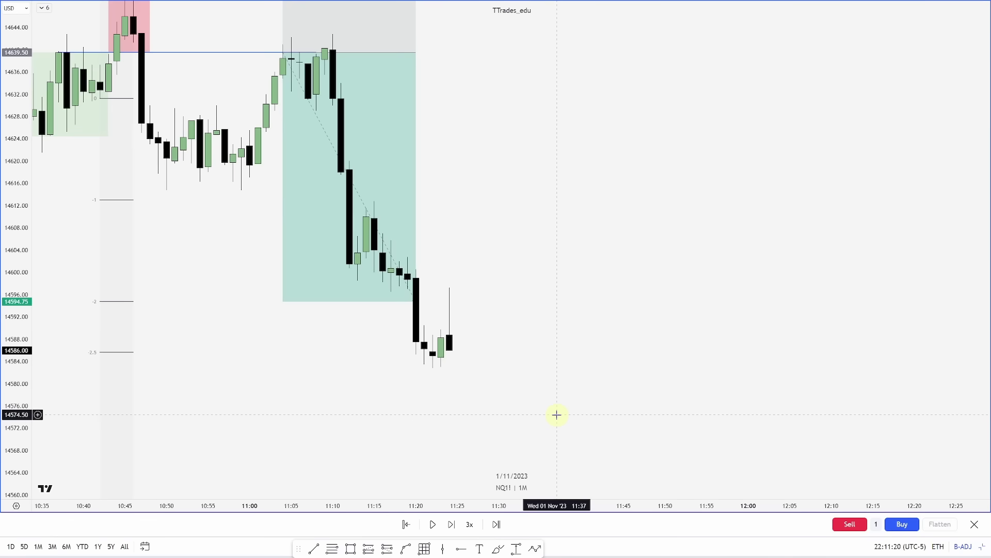
{"action": "key", "text": "shift+Right"}
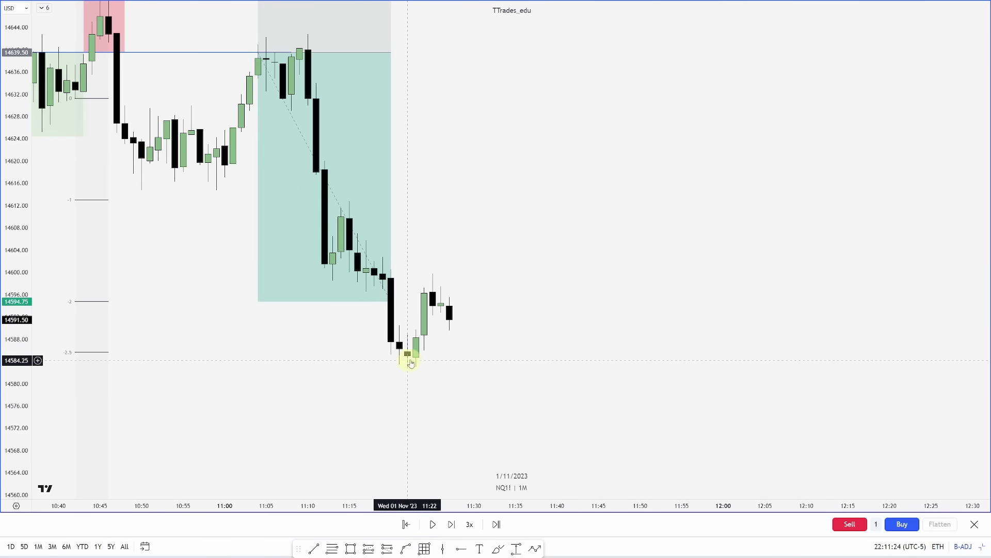
{"action": "scroll", "coordinate": [429, 319], "scroll_direction": "down", "scroll_amount": 1}
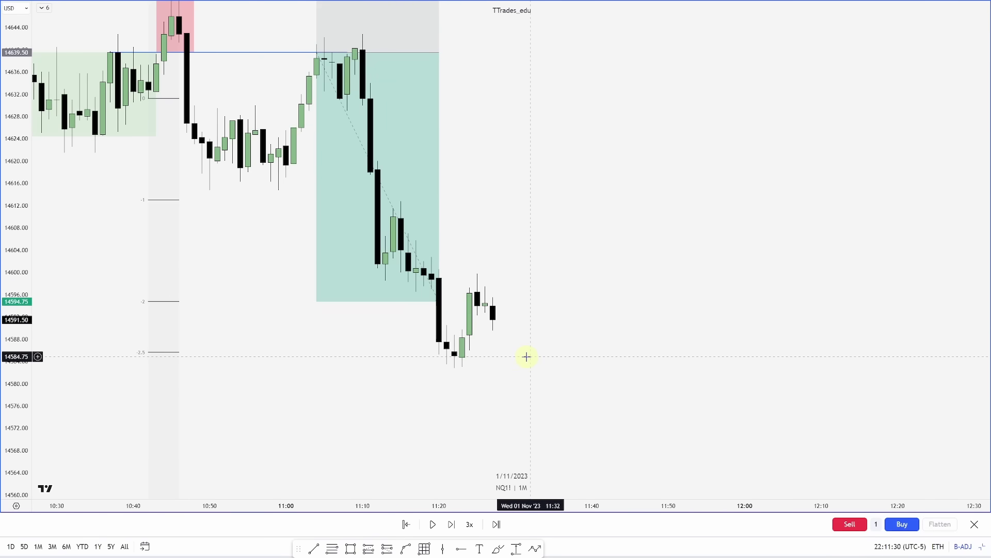
{"action": "scroll", "coordinate": [522, 382], "scroll_direction": "up", "scroll_amount": 1}
{"action": "left_click_drag", "start_coordinate": [519, 399], "coordinate": [559, 387]}
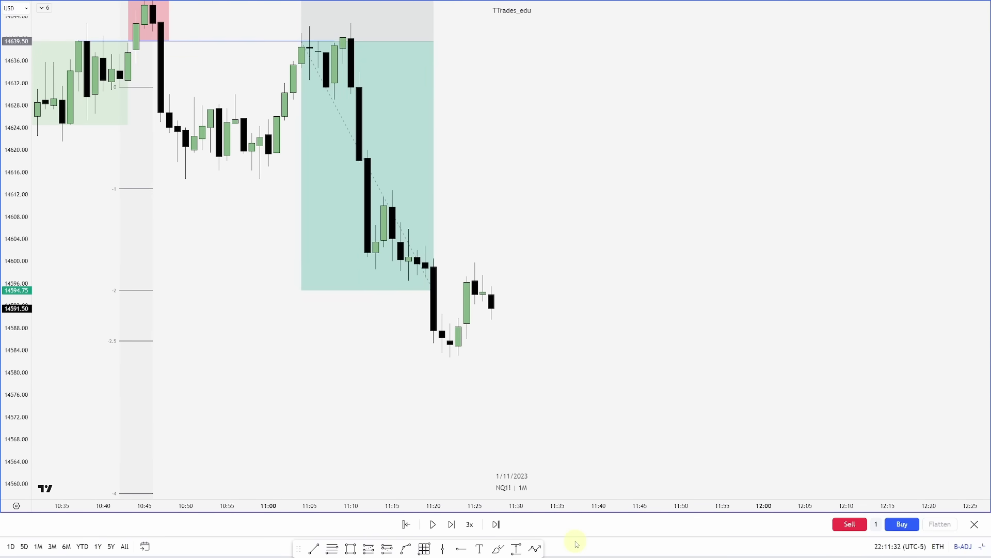
{"action": "key", "text": "shift+Right"}
{"action": "key", "text": "shift+Right"}
{"action": "key", "text": "shift+Right"}
{"action": "key", "text": "shift+Right"}
{"action": "key", "text": "shift+Right"}
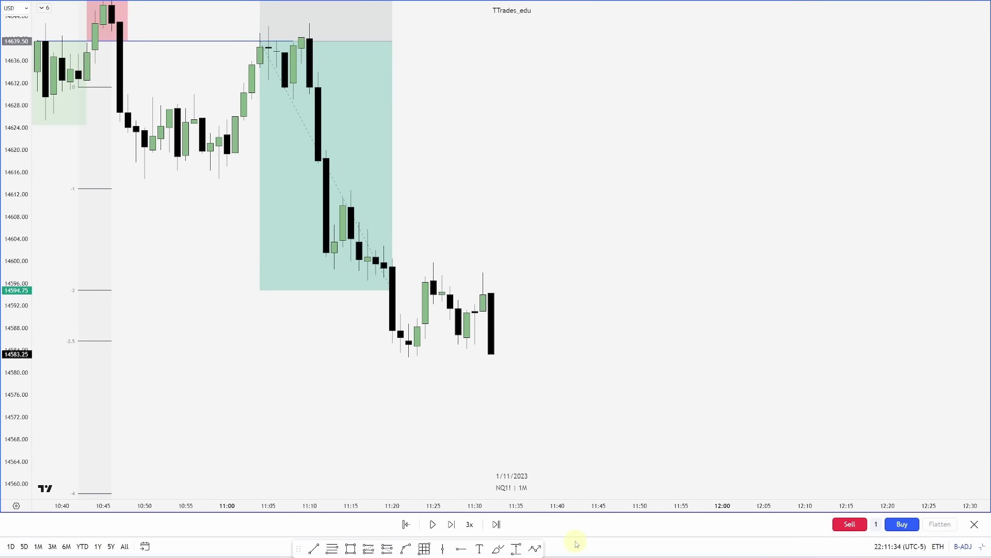
Step: Mark the new consolidation after 11:22 with two horizontal trend lines, one at 14585 and a parallel one at 14596.50
{"action": "key", "text": "shift+Right"}
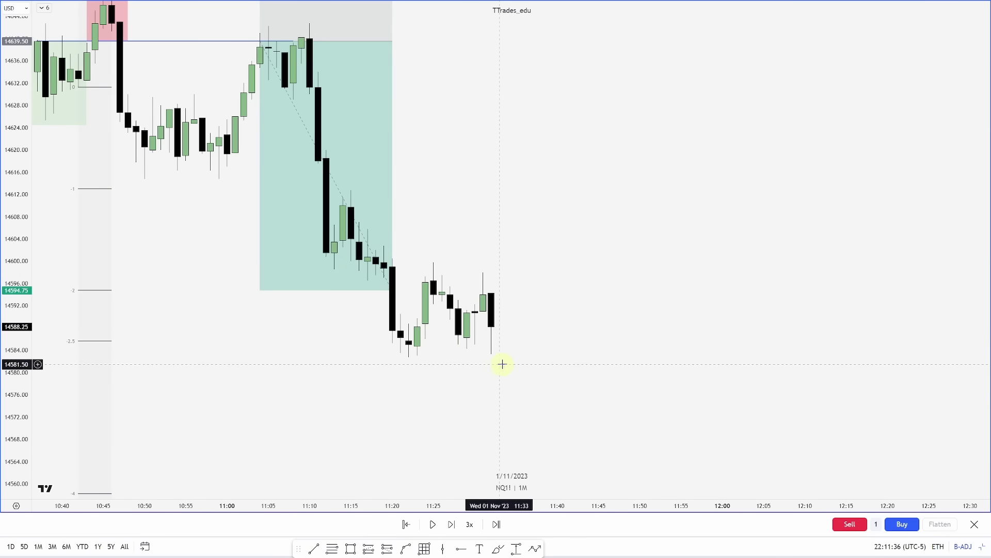
{"action": "left_click_drag", "start_coordinate": [463, 361], "coordinate": [438, 362]}
{"action": "left_click", "coordinate": [315, 548]}
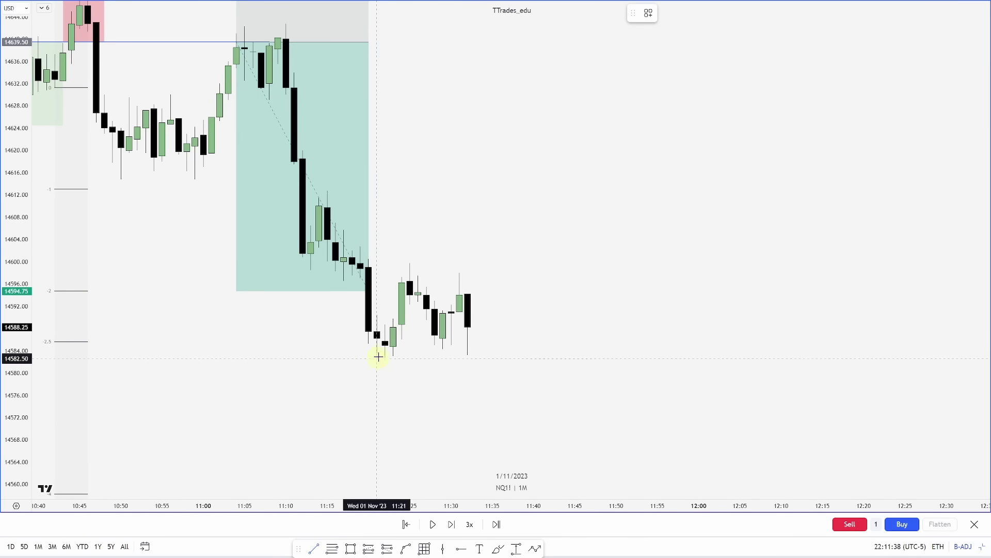
{"action": "left_click", "coordinate": [385, 345]}
{"action": "left_click", "coordinate": [500, 345]}
{"action": "left_click_drag", "start_coordinate": [453, 345], "coordinate": [461, 281]}
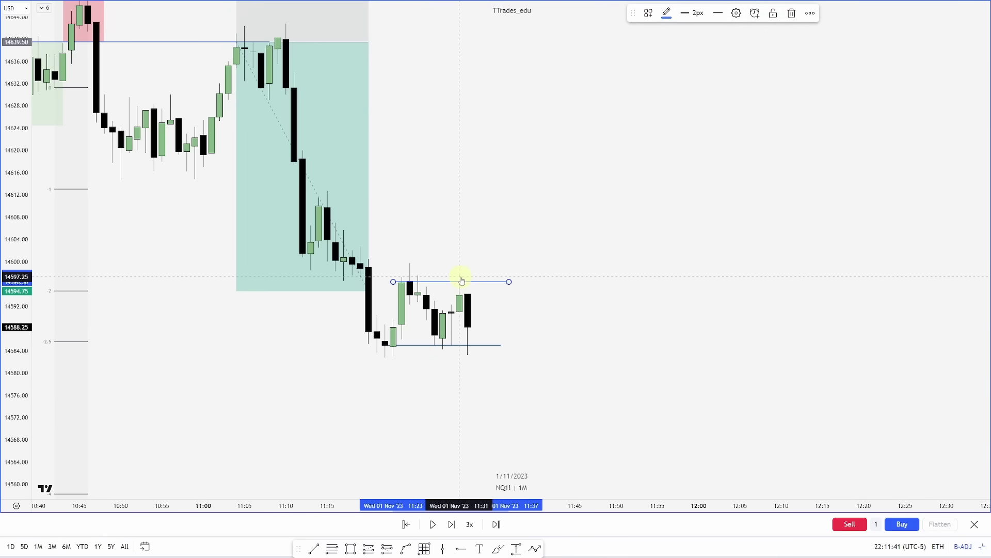
{"action": "left_click", "coordinate": [515, 311]}
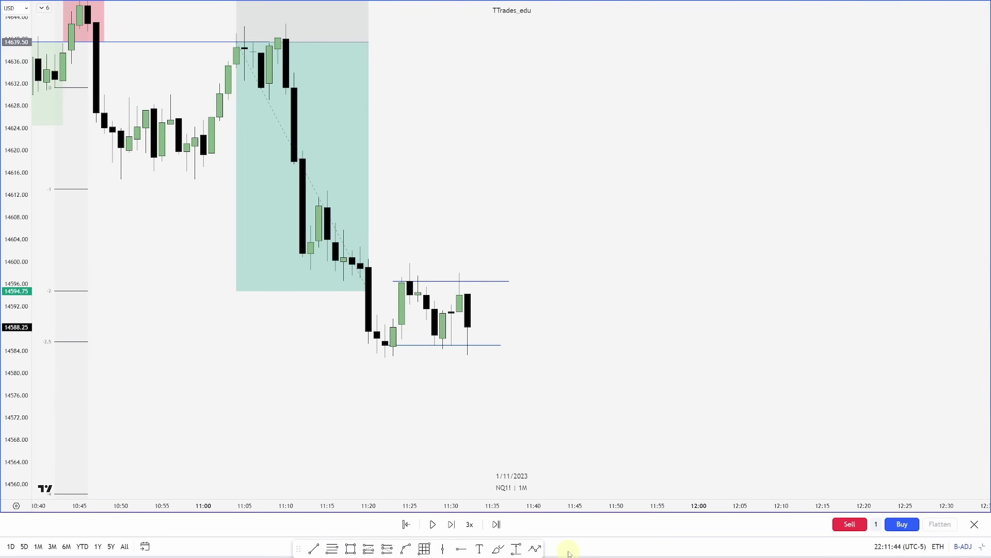
Step: Advance the bar replay to the 11:36 candle to play out the move below the 14585 line
{"action": "key", "text": "shift+Right"}
{"action": "key", "text": "shift+Right"}
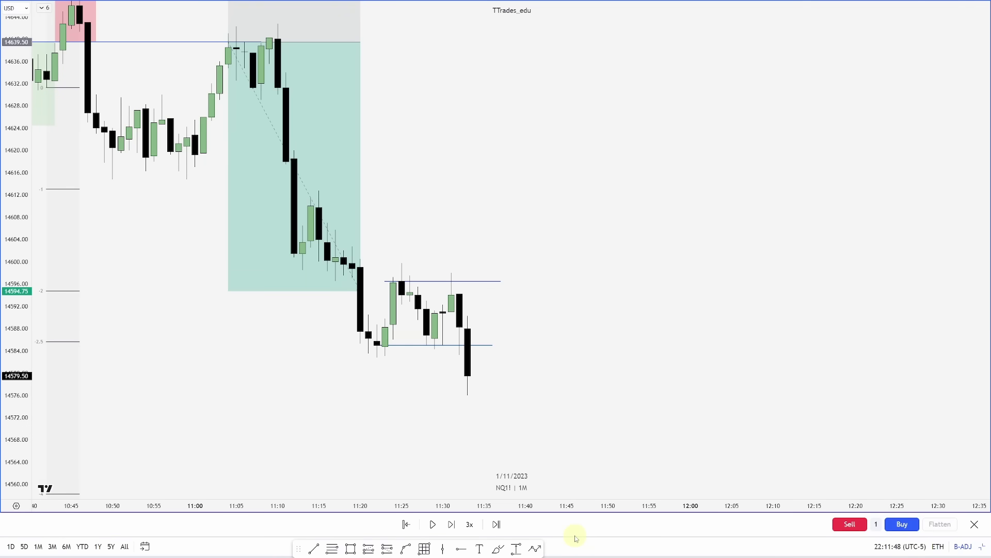
{"action": "key", "text": "shift+Right"}
{"action": "key", "text": "shift+Right"}
{"action": "key", "text": "shift+Right"}
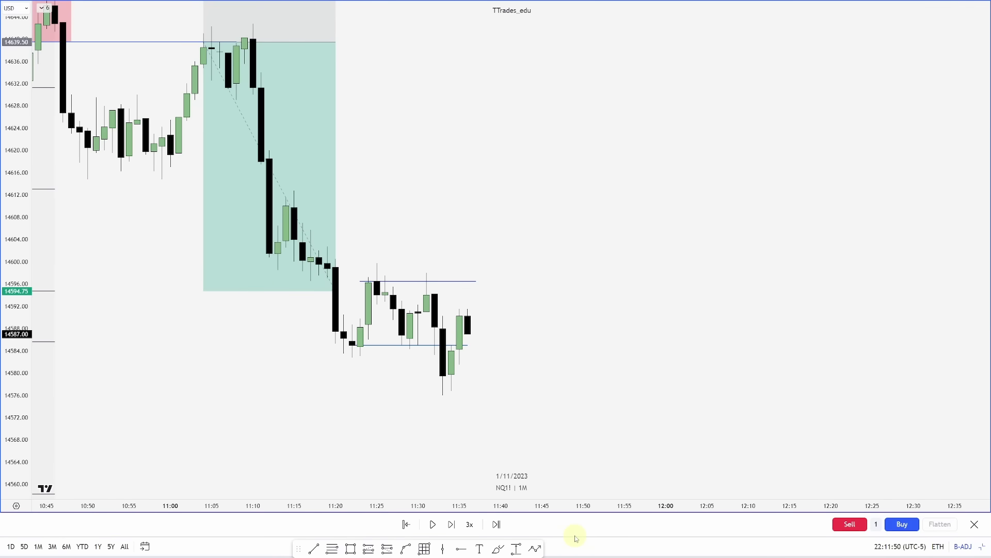
{"action": "key", "text": "shift+Right"}
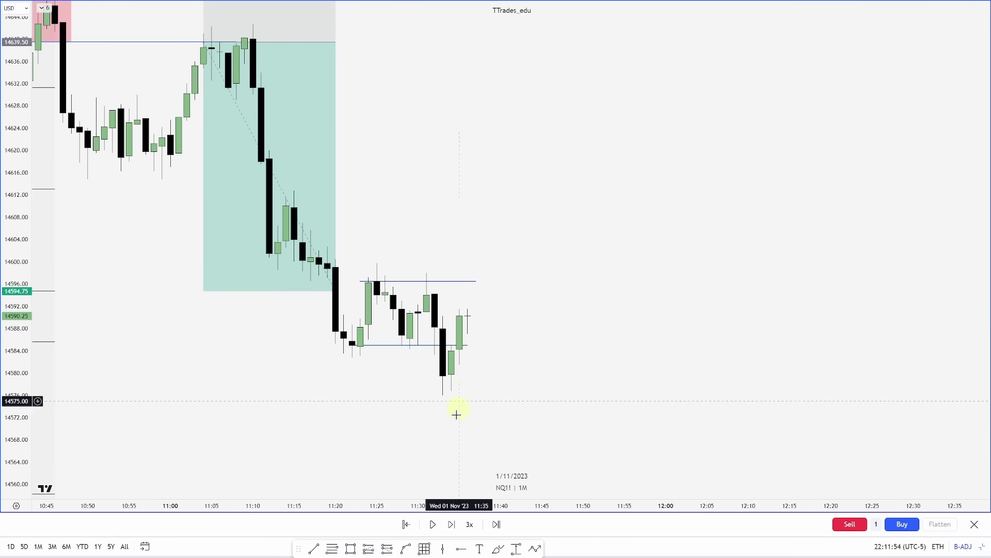
Step: Shade the drop below the range down to 14576 with a red rectangle and the 14585–14596.50 consolidation with a green one
{"action": "left_click", "coordinate": [351, 547]}
{"action": "left_click_drag", "start_coordinate": [434, 344], "coordinate": [466, 395]}
{"action": "left_click", "coordinate": [536, 455]}
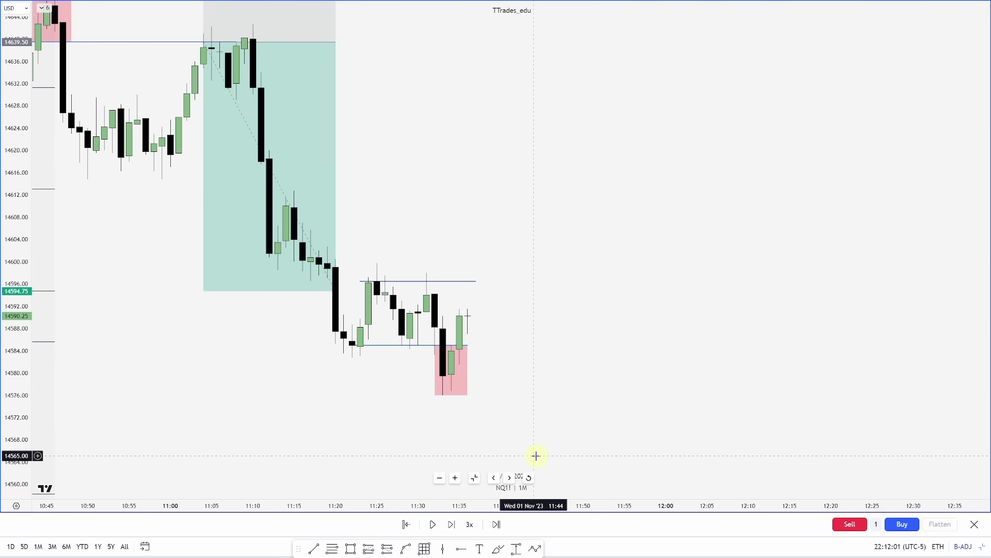
{"action": "left_click", "coordinate": [351, 548]}
{"action": "left_click", "coordinate": [353, 346]}
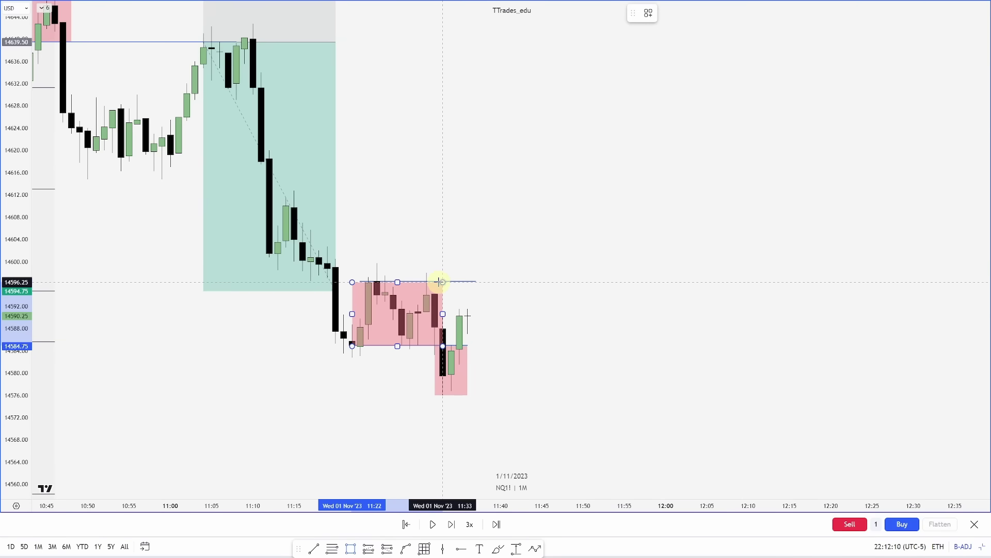
{"action": "left_click_drag", "start_coordinate": [442, 281], "coordinate": [436, 281]}
{"action": "right_click", "coordinate": [436, 280]}
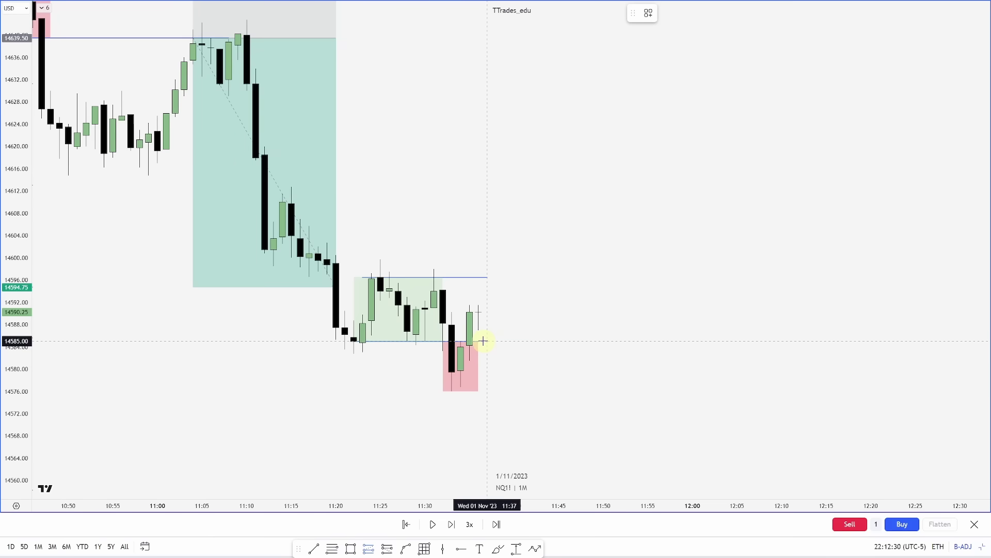
Step: Place a long position starting at 11:36 with its entry at 14585.25 and stop at 14576
{"action": "left_click", "coordinate": [483, 341]}
{"action": "left_click_drag", "start_coordinate": [476, 420], "coordinate": [483, 392]}
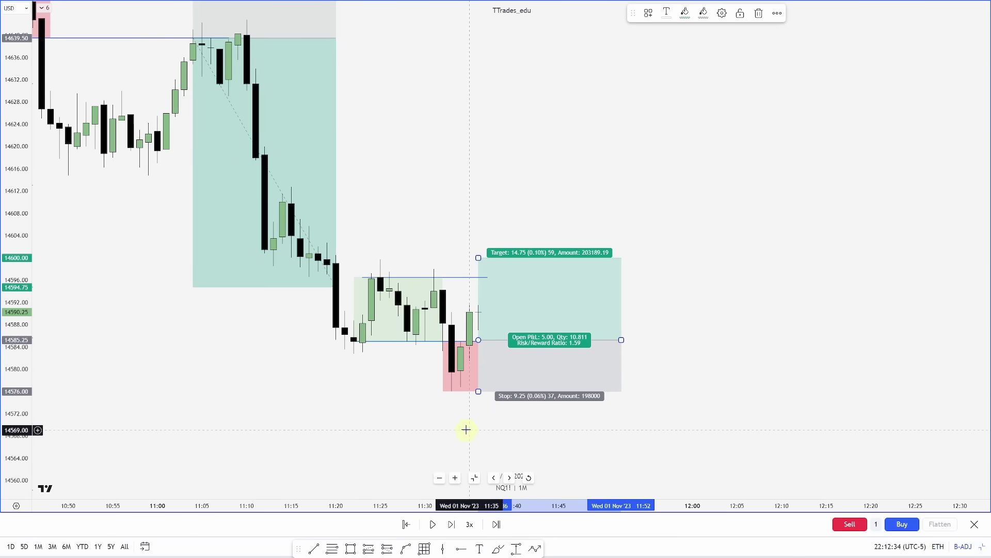
{"action": "left_click", "coordinate": [697, 329]}
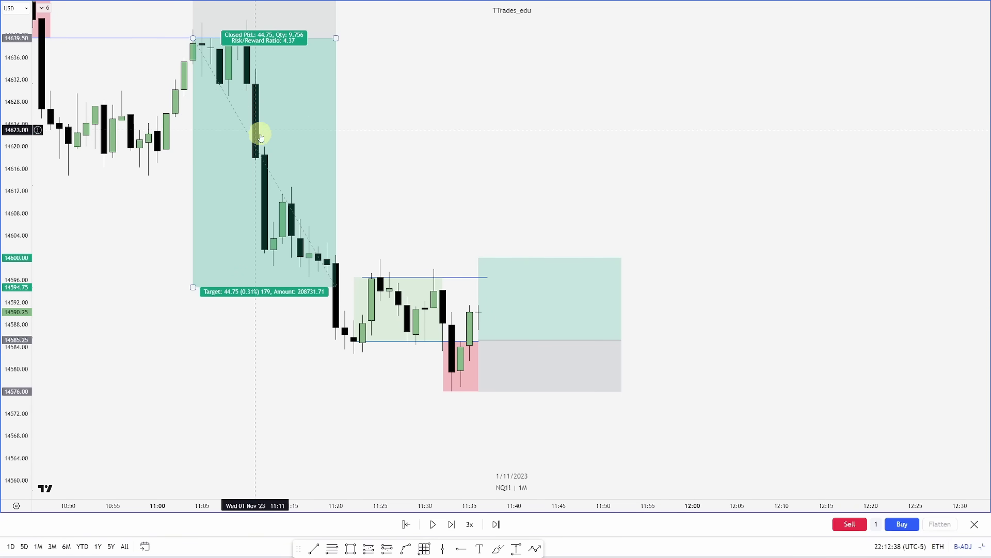
Step: Project standard deviations upward from the 14576 low at 11:33 to the 14598 high at 11:31
{"action": "left_click", "coordinate": [452, 391]}
{"action": "left_click", "coordinate": [434, 270]}
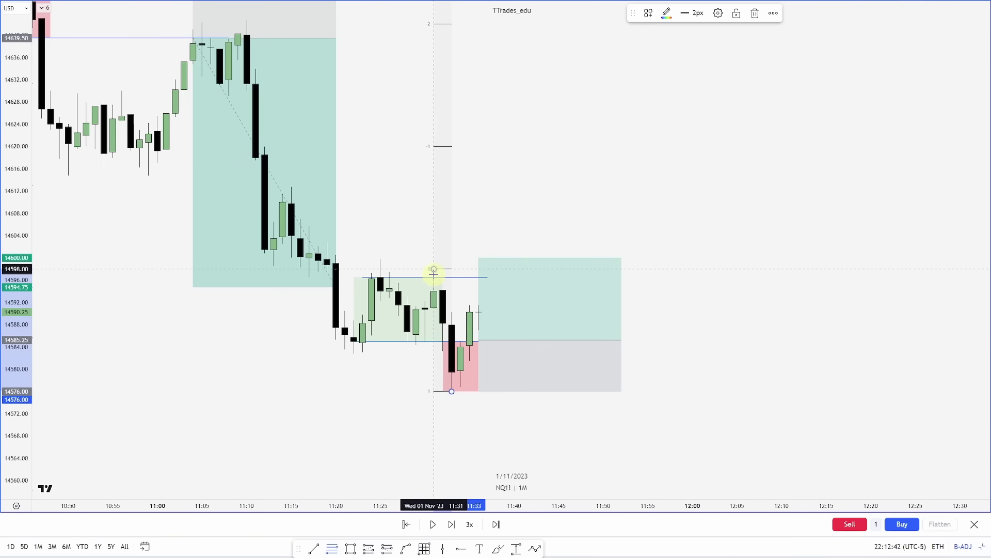
{"action": "left_click", "coordinate": [496, 210]}
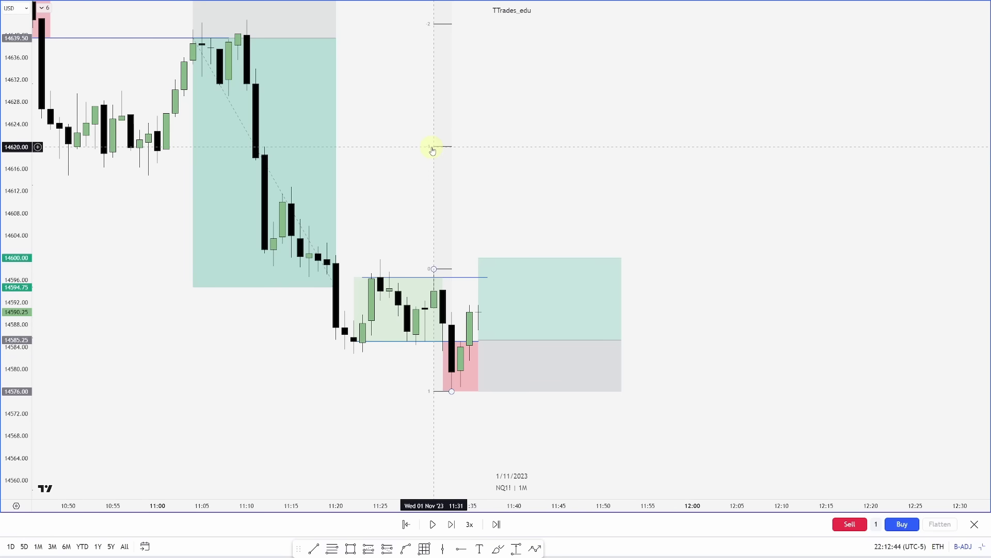
Step: Draw a horizontal line at 14620 along the -1 deviation from the 11:12 candle and raise the long position's target to it
{"action": "left_click", "coordinate": [313, 549]}
{"action": "left_click", "coordinate": [264, 146]}
{"action": "left_click", "coordinate": [577, 147]}
{"action": "left_click", "coordinate": [628, 217]}
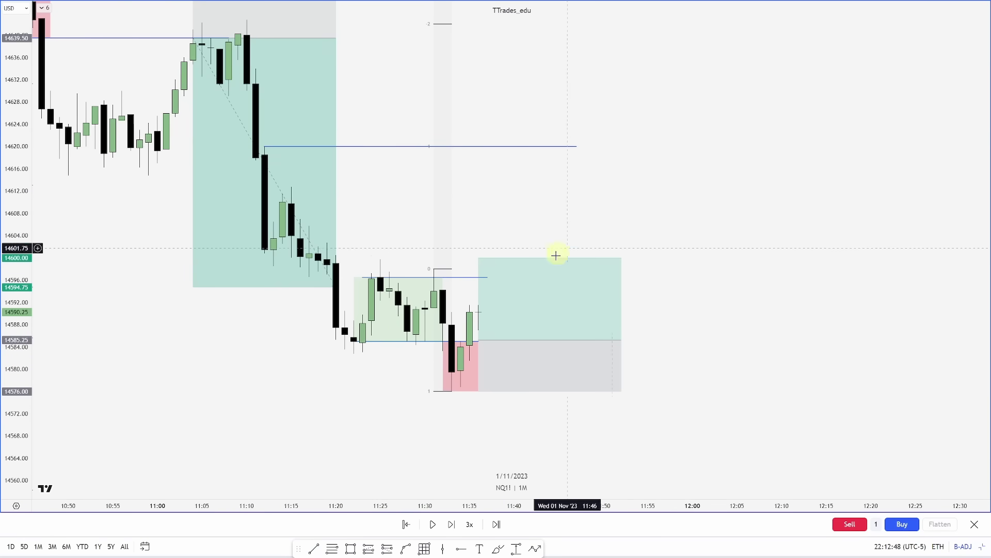
{"action": "left_click_drag", "start_coordinate": [484, 260], "coordinate": [481, 146]}
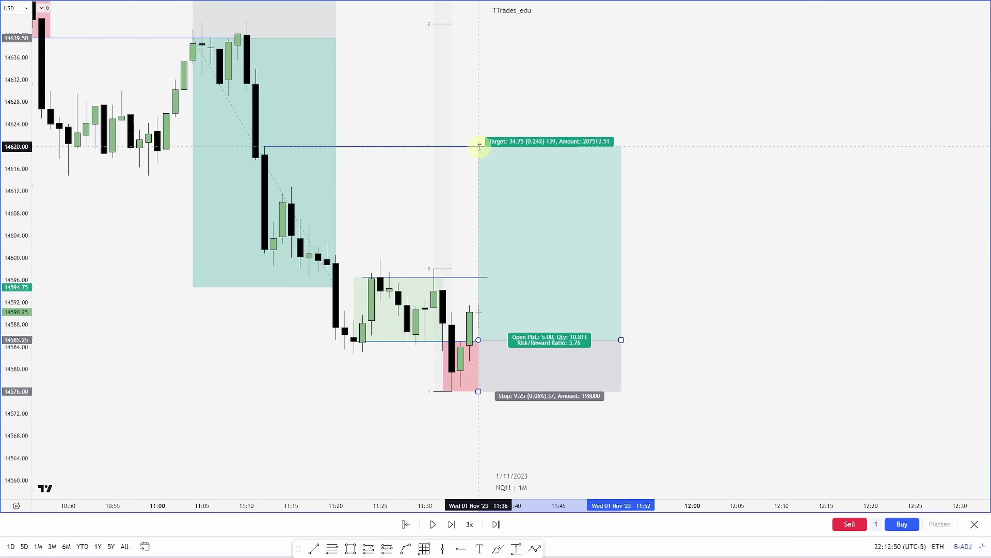
{"action": "left_click", "coordinate": [662, 268]}
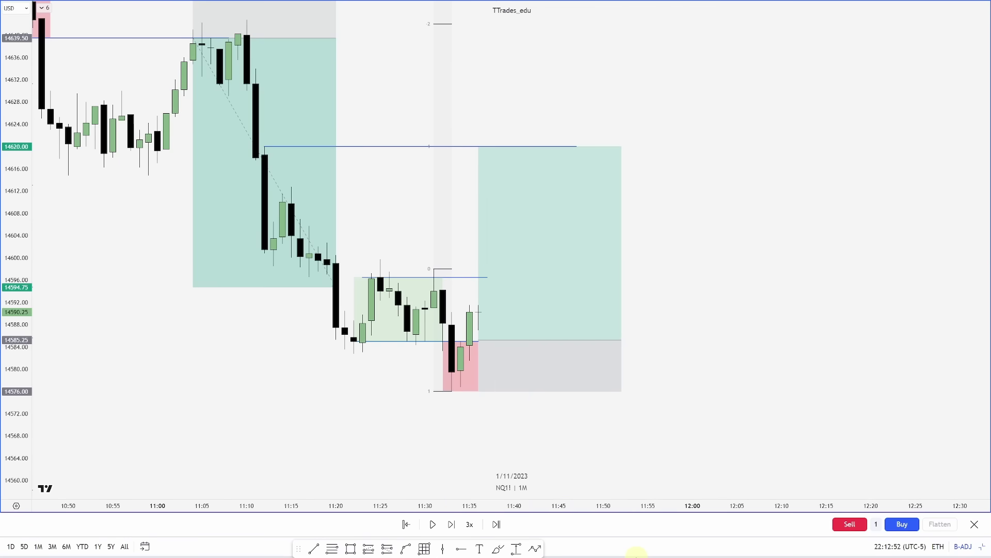
Step: Advance the bar replay to the 11:39 candle and mark its open with a short horizontal line at 14592
{"action": "key", "text": "shift+Right"}
{"action": "key", "text": "shift+Right"}
{"action": "key", "text": "shift+Right"}
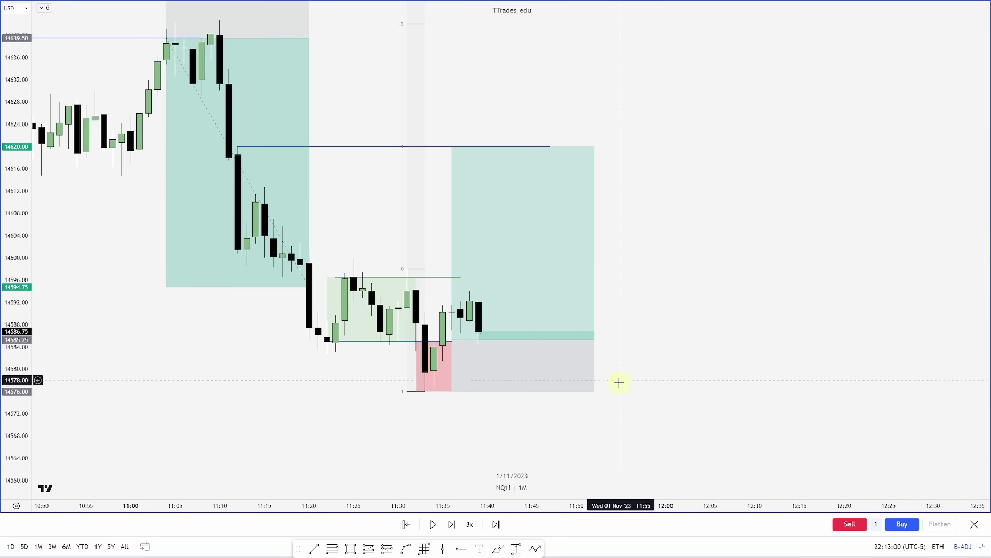
{"action": "left_click", "coordinate": [314, 548]}
{"action": "left_click", "coordinate": [478, 302]}
{"action": "left_click", "coordinate": [505, 302]}
{"action": "left_click", "coordinate": [625, 313]}
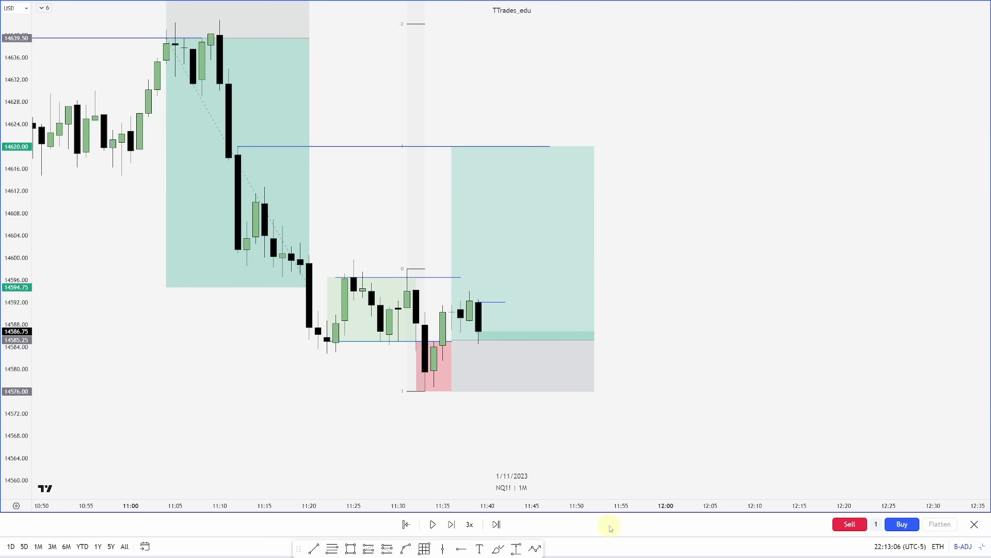
Step: Advance the replay one candle and move the long position to 11:41 with entry 14592, stop 14584.50 and target 14620
{"action": "key", "text": "shift+Right"}
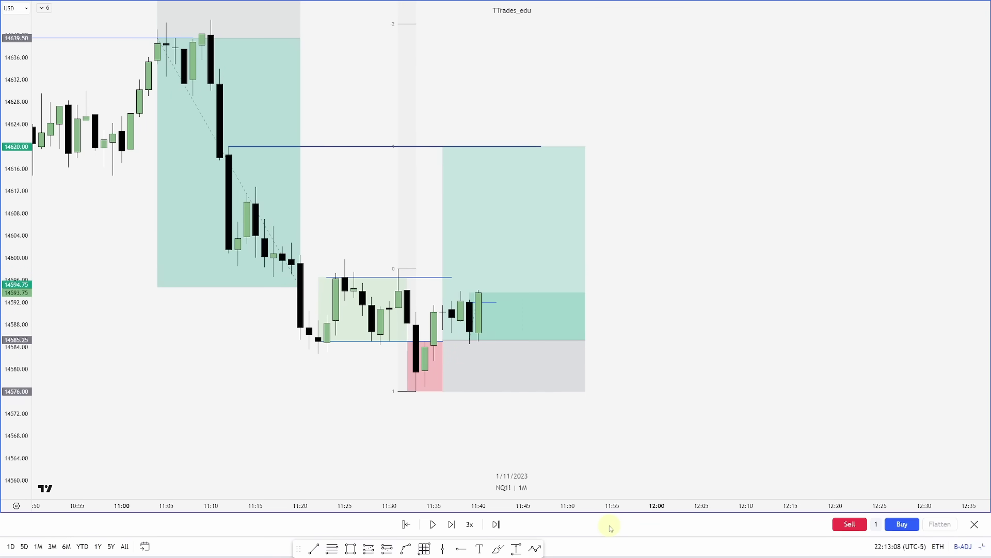
{"action": "left_click_drag", "start_coordinate": [496, 345], "coordinate": [533, 312]}
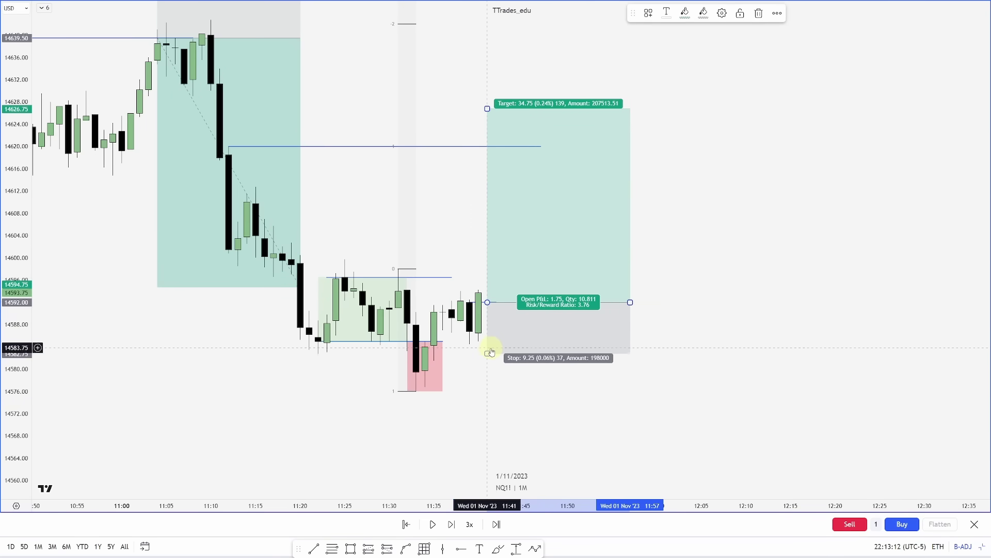
{"action": "left_click_drag", "start_coordinate": [487, 353], "coordinate": [487, 344]}
{"action": "left_click", "coordinate": [494, 368]}
{"action": "left_click_drag", "start_coordinate": [487, 109], "coordinate": [488, 147]}
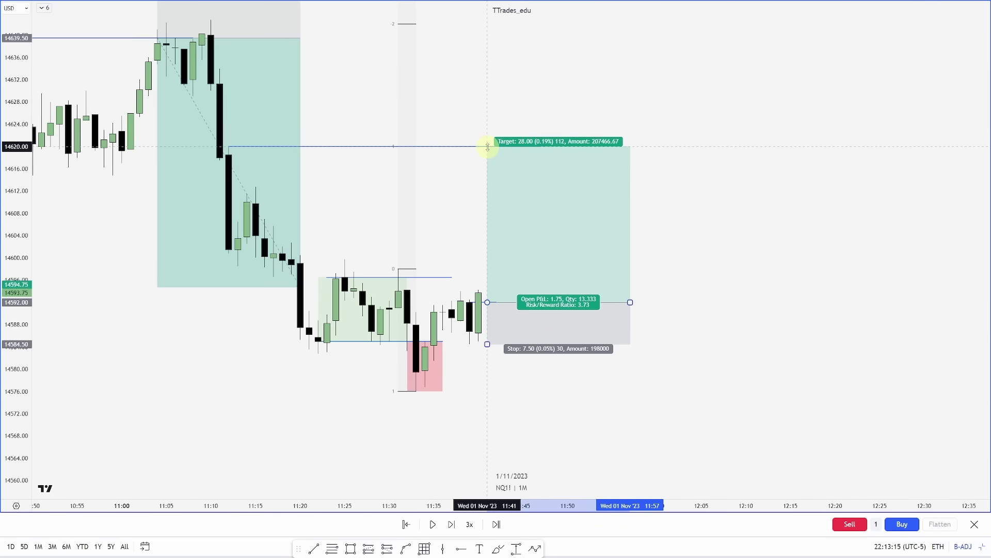
{"action": "left_click", "coordinate": [644, 201]}
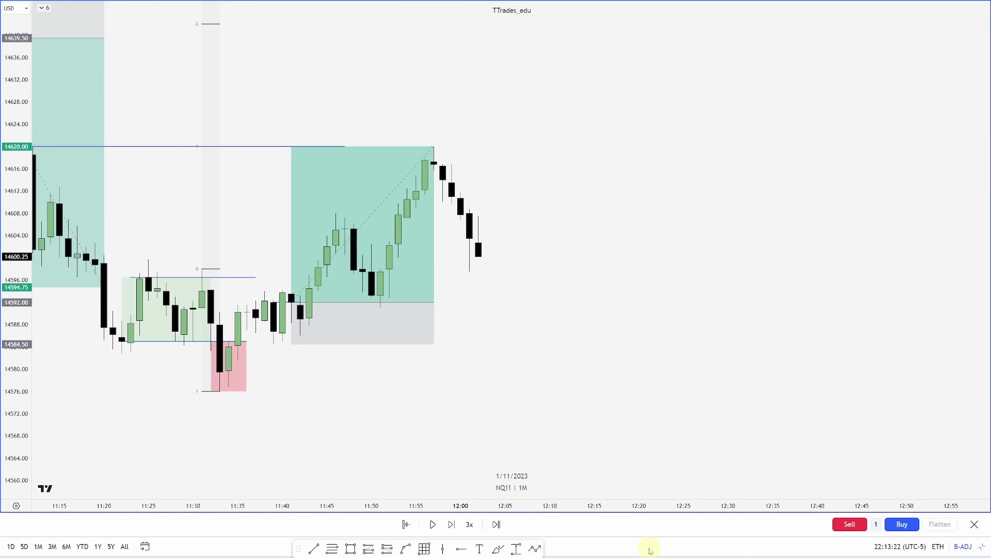
{"action": "scroll", "coordinate": [576, 452], "scroll_direction": "down", "scroll_amount": 3}
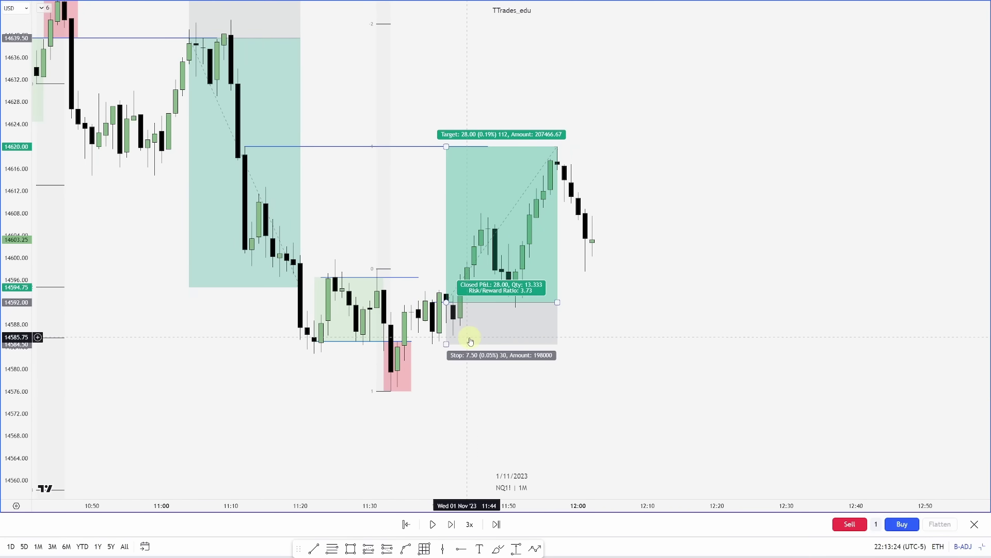
{"action": "left_click", "coordinate": [229, 147]}
{"action": "left_click", "coordinate": [347, 155]}
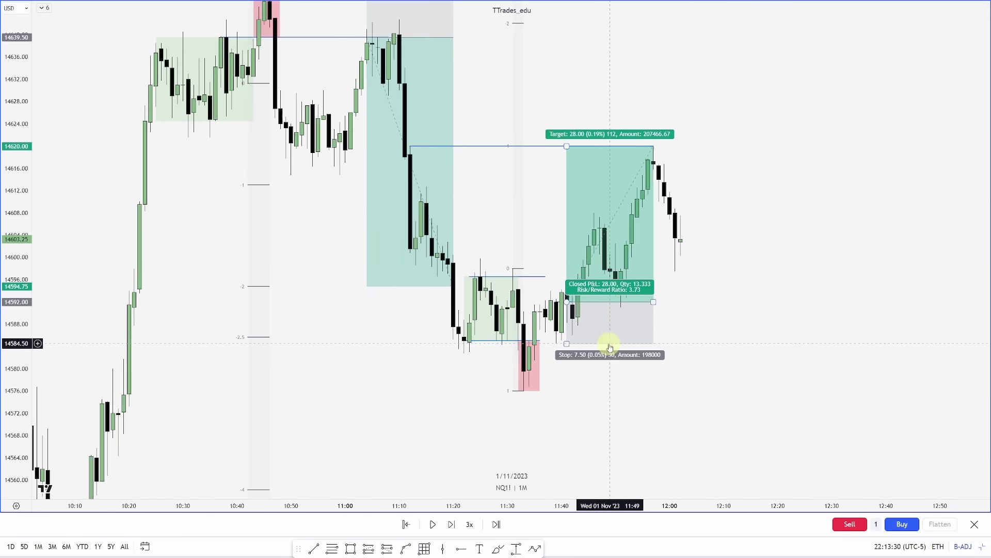
{"action": "left_click", "coordinate": [279, 201]}
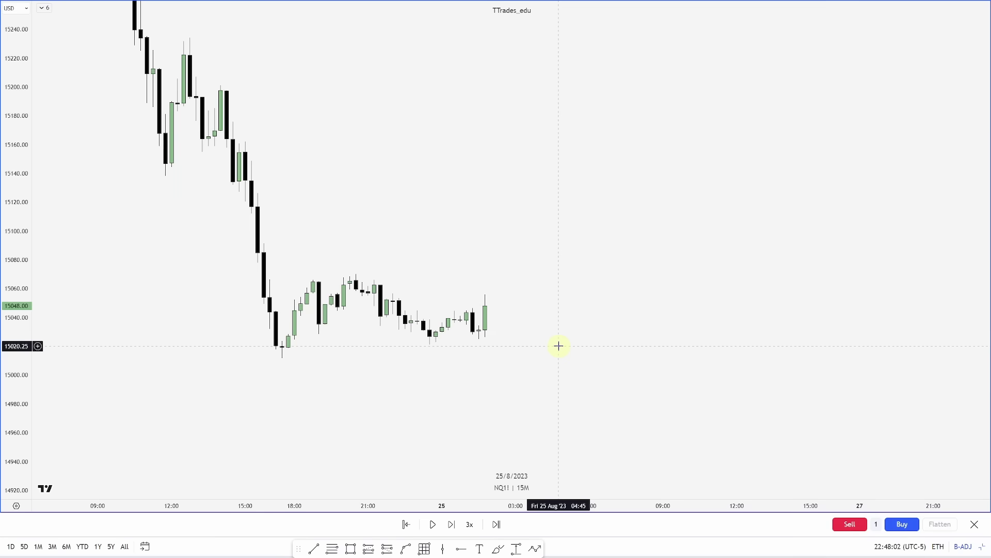
Step: Shade the 15-minute consolidation from 24 Aug 16:30 to 25 Aug 01:30 with a green rectangle
{"action": "left_click", "coordinate": [350, 549]}
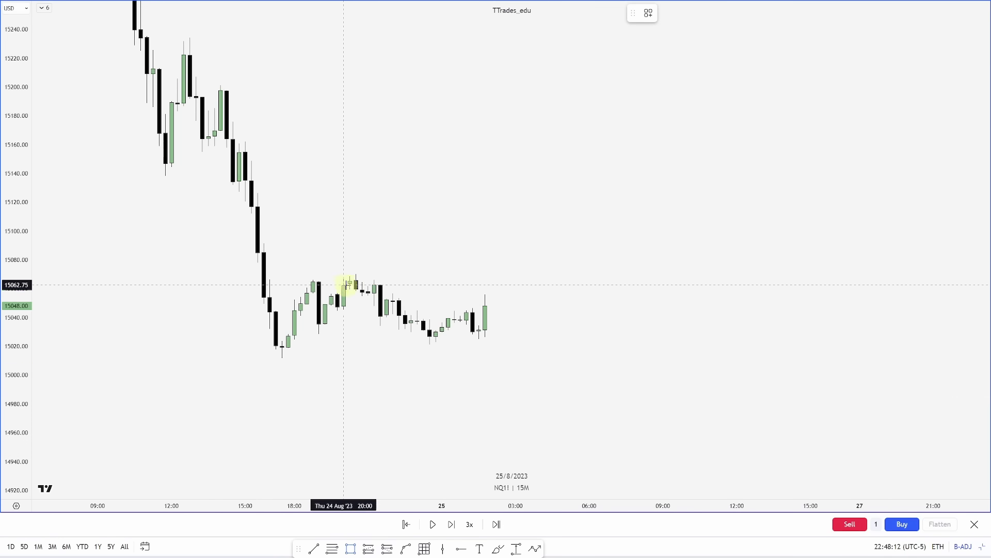
{"action": "left_click_drag", "start_coordinate": [281, 350], "coordinate": [478, 278]}
{"action": "left_click", "coordinate": [534, 271]}
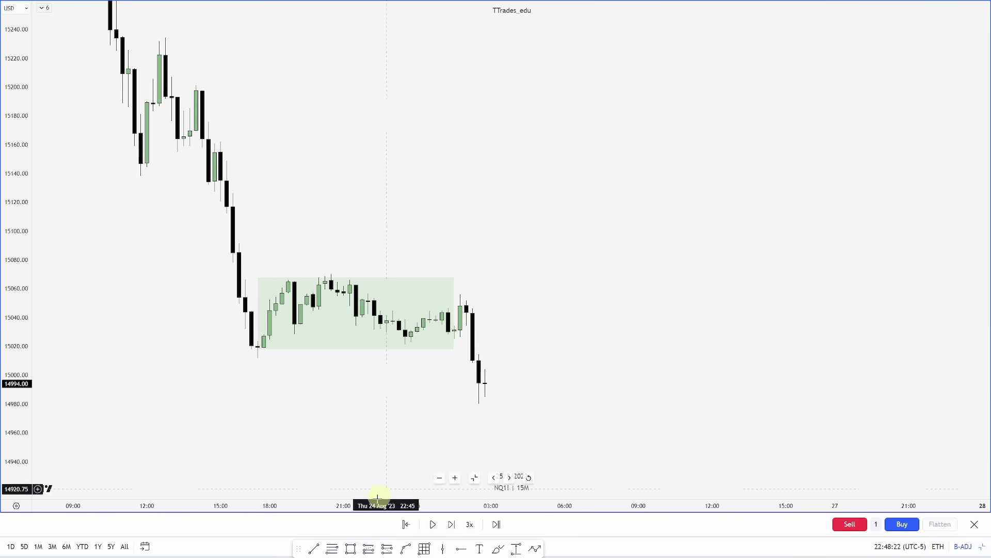
Step: Draw a horizontal trend line at the range low of 15011.75 from 24 Aug 16:30 to 25 Aug 01:45
{"action": "left_click", "coordinate": [314, 548]}
{"action": "left_click", "coordinate": [259, 365]}
{"action": "left_click", "coordinate": [260, 365]}
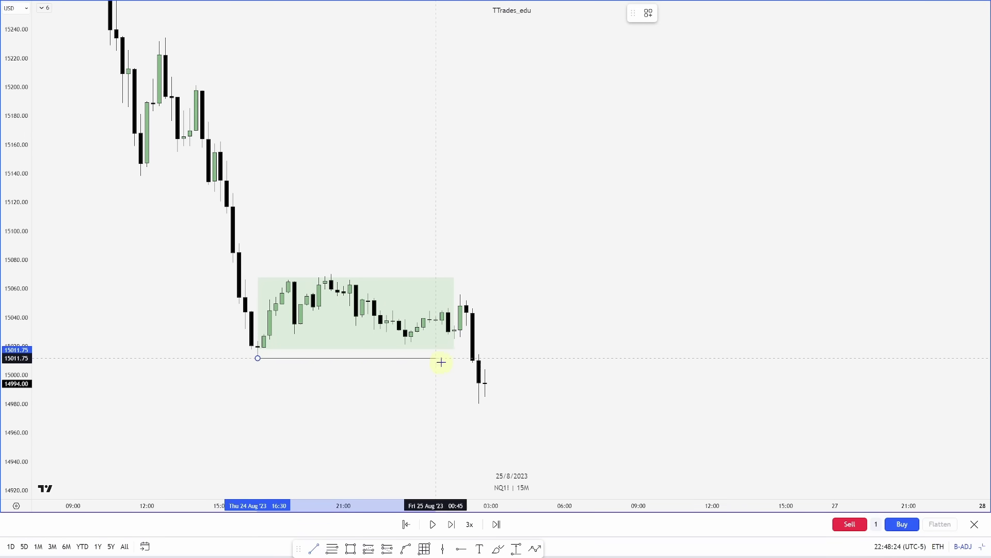
{"action": "left_click", "coordinate": [460, 361]}
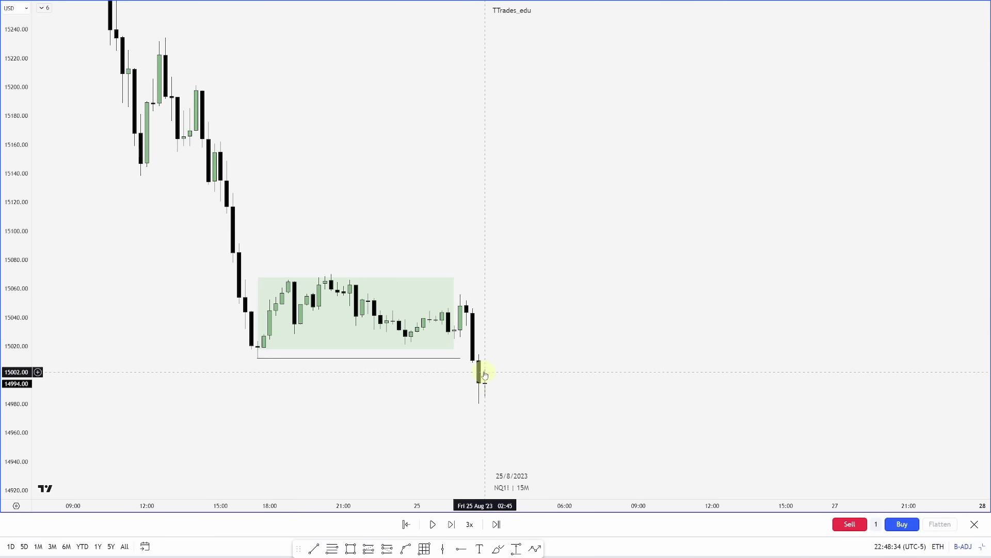
Step: Advance the 15-minute bar replay to the 03:45 candle on 25 Aug
{"action": "key", "text": "shift+Right"}
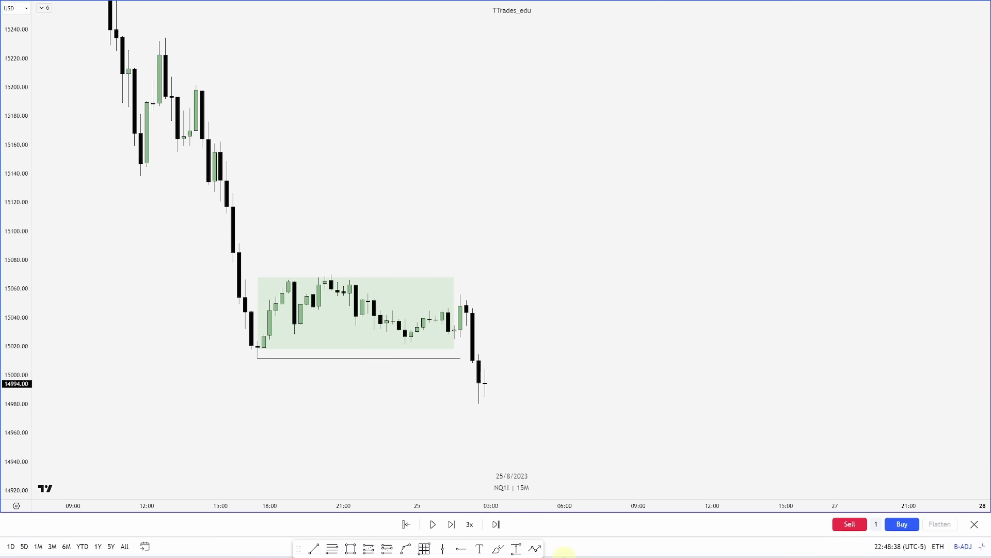
{"action": "key", "text": "shift+Right"}
{"action": "key", "text": "shift+Right"}
{"action": "key", "text": "shift+Right"}
{"action": "key", "text": "shift+Right"}
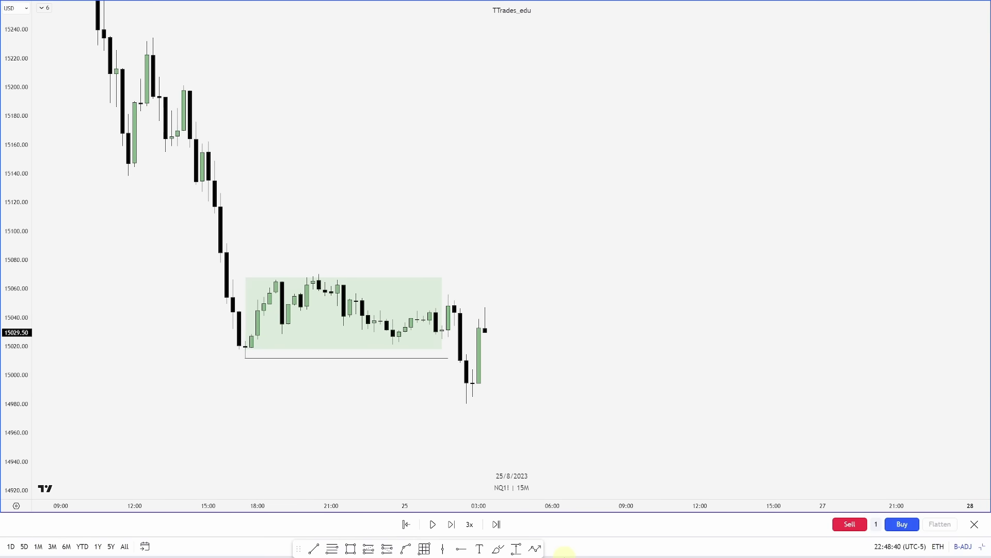
{"action": "key", "text": "shift+Right"}
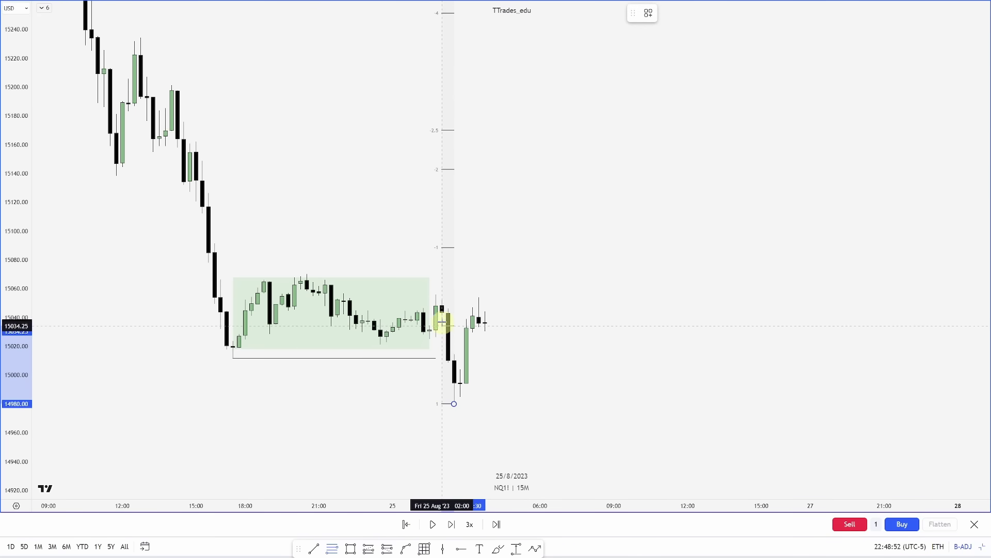
Step: Project standard deviations upward from the 14980 low at 02:30 to the swing high at 01:45
{"action": "left_click", "coordinate": [436, 295]}
{"action": "left_click_drag", "start_coordinate": [533, 300], "coordinate": [566, 348]}
{"action": "left_click_drag", "start_coordinate": [22, 253], "coordinate": [30, 334]}
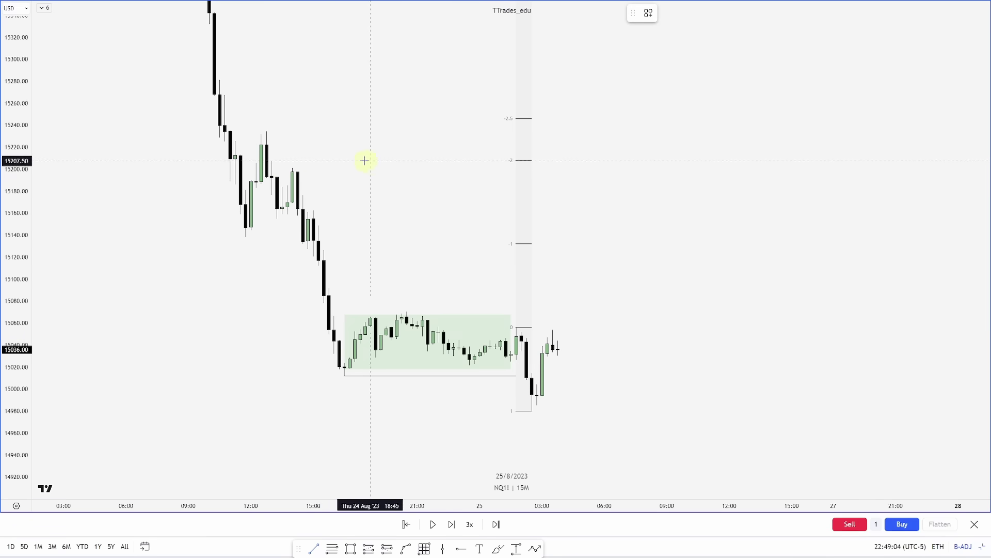
Step: Draw horizontal lines to 25 Aug 08:00 from the 24 Aug 14:00 high at 15201.25 and the earlier swing high at about 15234
{"action": "left_click_drag", "start_coordinate": [292, 165], "coordinate": [646, 178]}
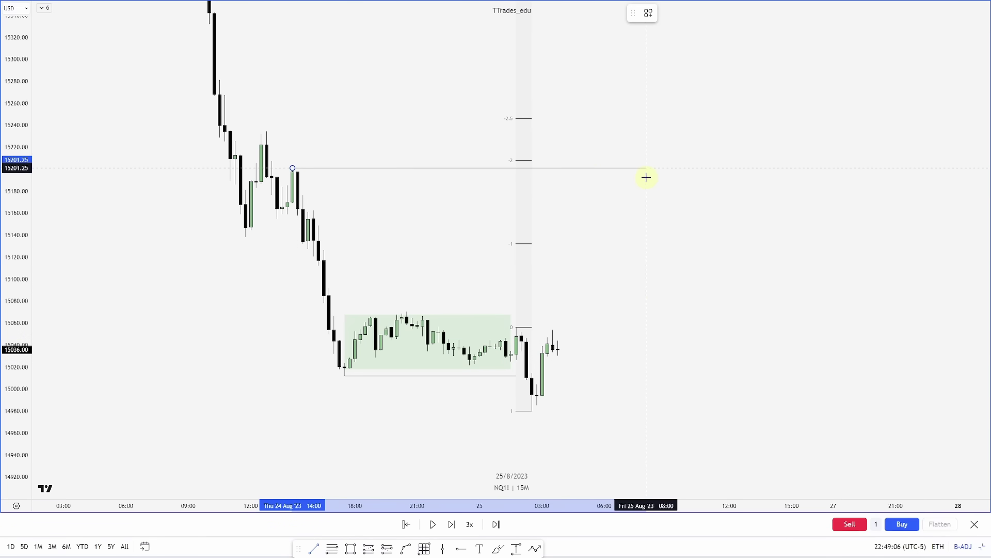
{"action": "left_click_drag", "start_coordinate": [267, 131], "coordinate": [646, 132]}
{"action": "left_click", "coordinate": [671, 236]}
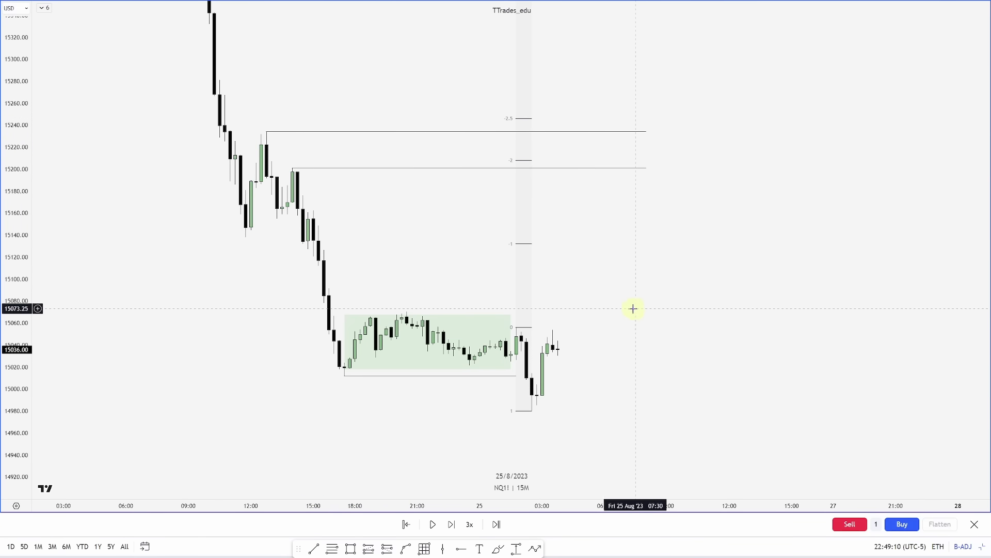
{"action": "left_click_drag", "start_coordinate": [585, 354], "coordinate": [546, 335]}
{"action": "scroll", "coordinate": [550, 362], "scroll_direction": "up", "scroll_amount": 2}
{"action": "left_click_drag", "start_coordinate": [557, 372], "coordinate": [575, 374]}
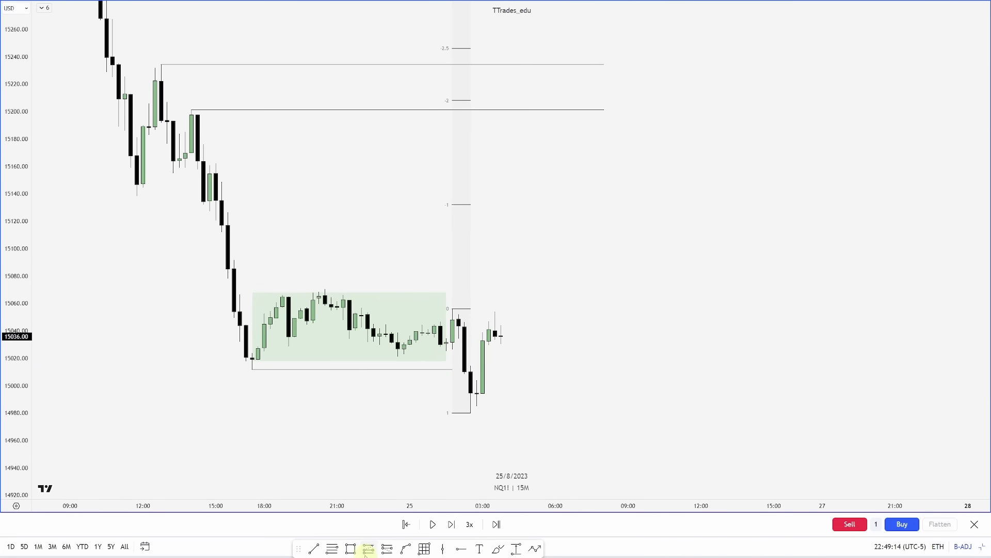
Step: Shade the sweep below the range with a red rectangle from 25 Aug 01:30 to about 03:45, spanning about 15018 to 14981
{"action": "left_click", "coordinate": [351, 549]}
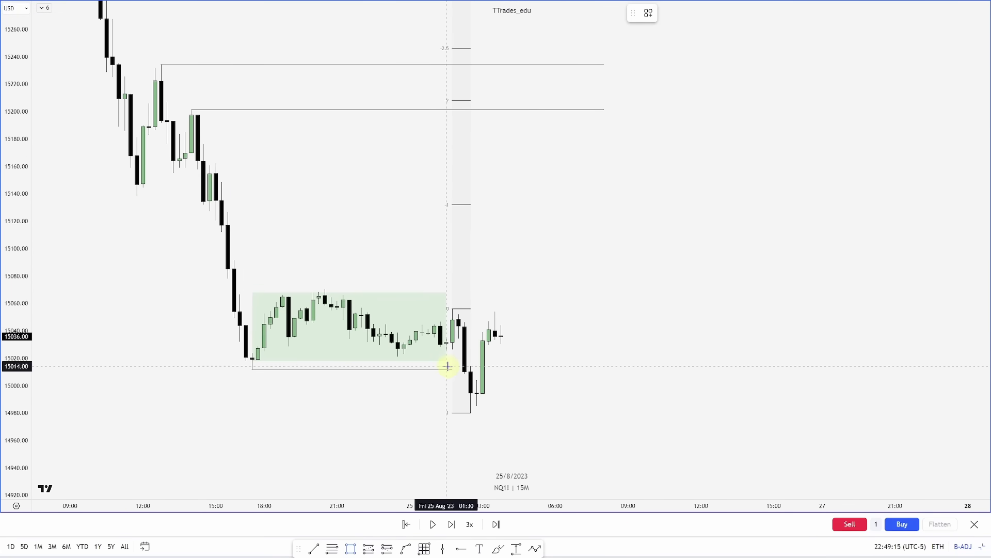
{"action": "left_click_drag", "start_coordinate": [447, 361], "coordinate": [500, 411]}
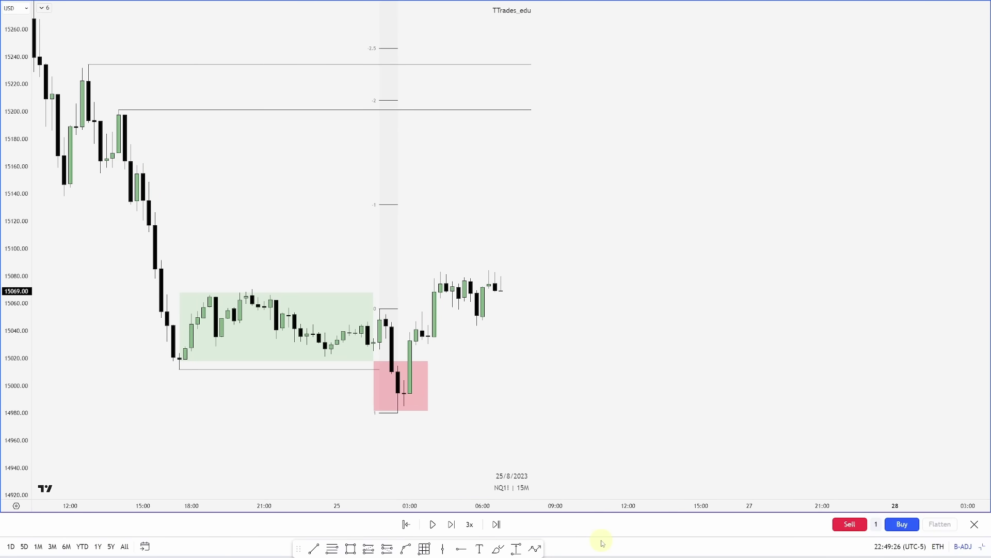
Step: Draw horizontal trend lines to 25 Aug 08:30 from the 01:45 high at 15056 and the 01:30 low at about 15025
{"action": "left_click", "coordinate": [314, 550]}
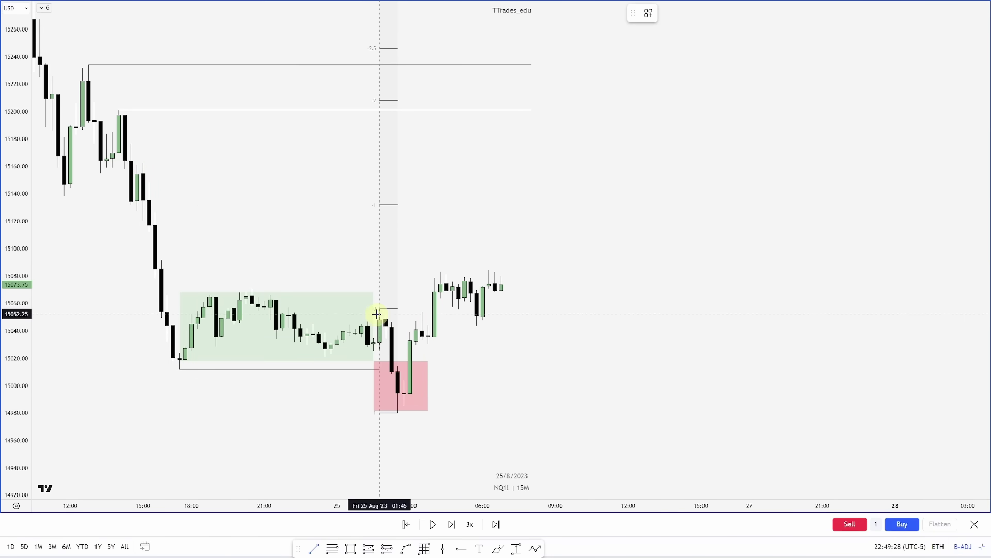
{"action": "left_click", "coordinate": [378, 309]}
{"action": "left_click", "coordinate": [542, 308]}
{"action": "left_click", "coordinate": [371, 351]}
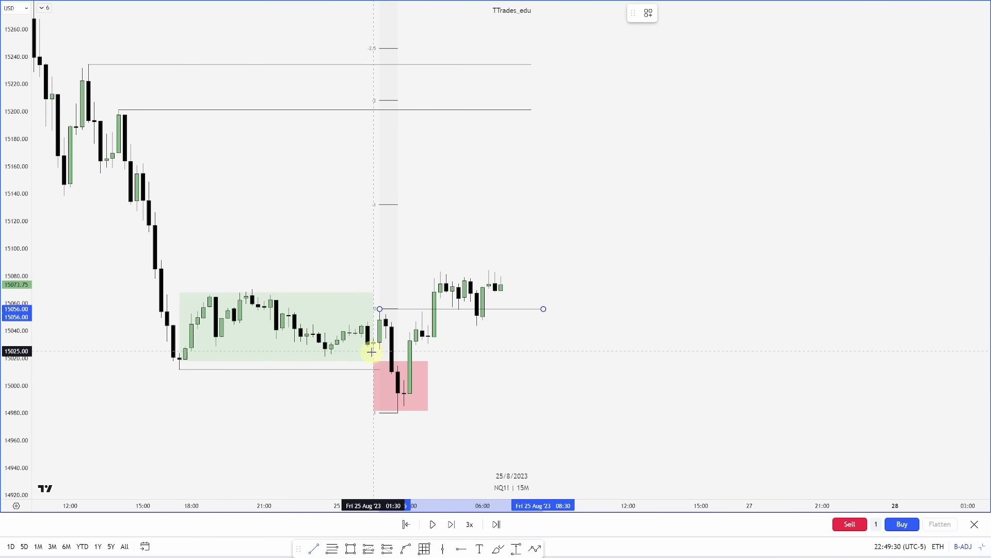
{"action": "left_click", "coordinate": [543, 353]}
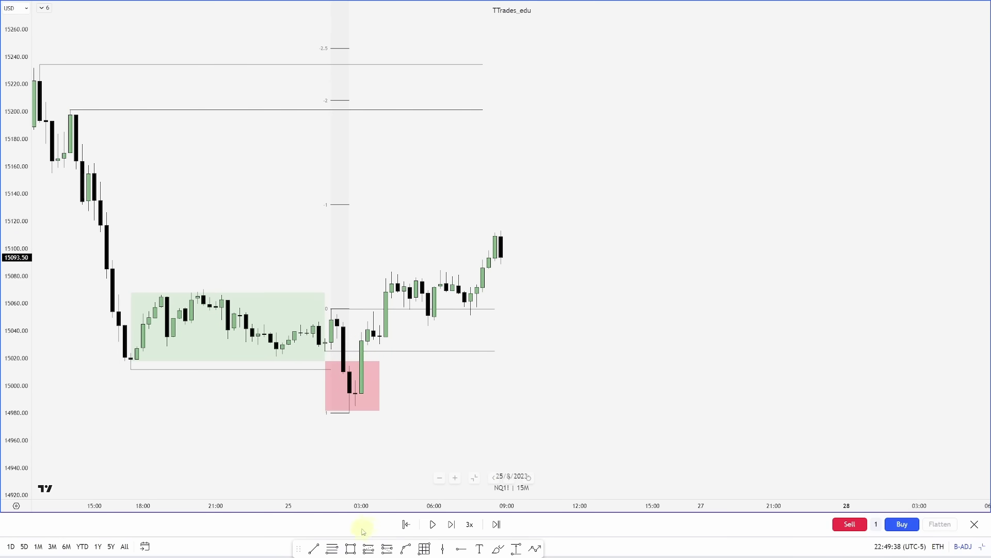
Step: Draw short horizontal lines to 25 Aug 09:45 at about 15085 from 08:15 and at 15073.75 from 07:45
{"action": "left_click", "coordinate": [488, 269]}
{"action": "left_click", "coordinate": [526, 269]}
{"action": "left_click", "coordinate": [476, 285]}
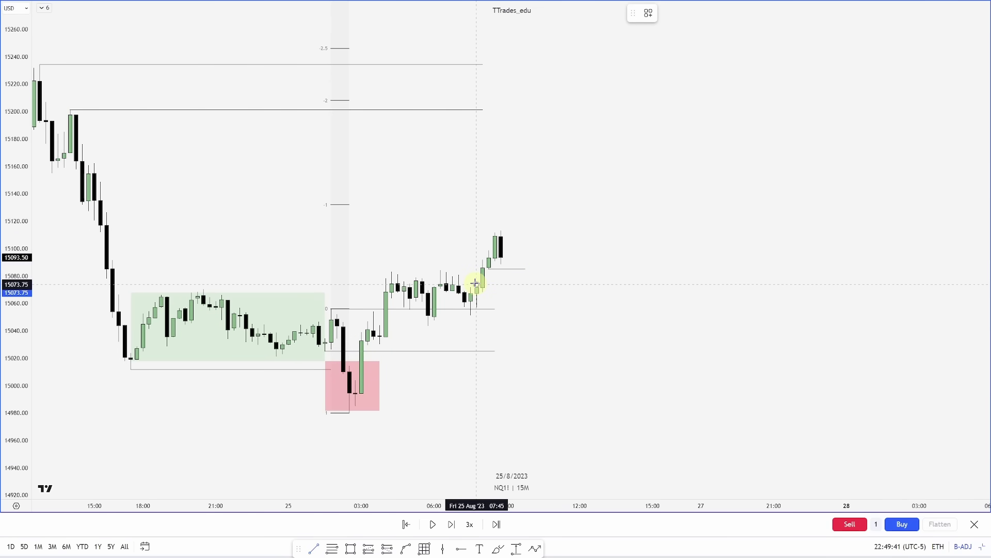
{"action": "left_click", "coordinate": [524, 285]}
Step: Place a long position at 25 Aug 09:00 with entry 15084.75, stop 15043.50 and target 15201.00
{"action": "left_click", "coordinate": [368, 549]}
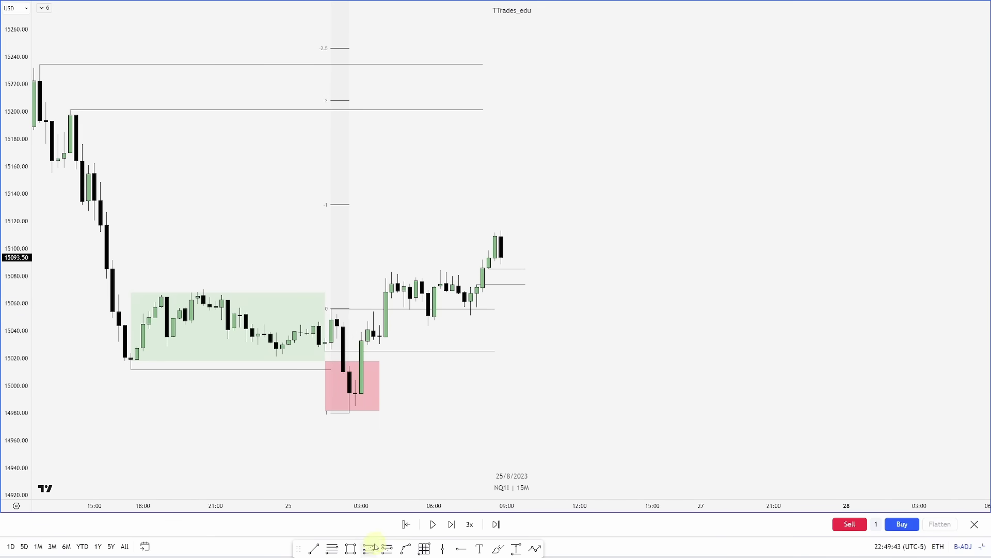
{"action": "left_click", "coordinate": [507, 269]}
{"action": "left_click_drag", "start_coordinate": [508, 336], "coordinate": [507, 325]}
{"action": "left_click_drag", "start_coordinate": [507, 200], "coordinate": [501, 110]}
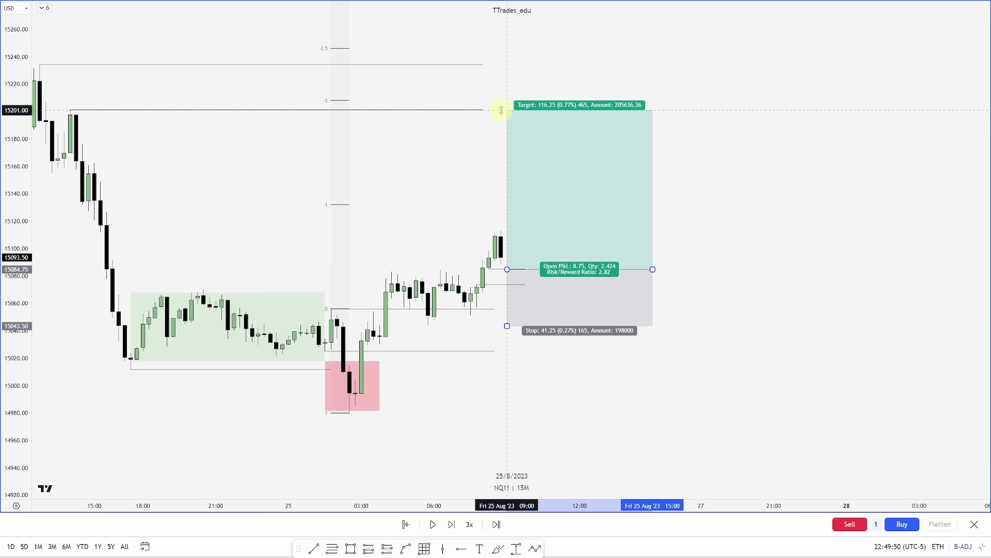
{"action": "left_click", "coordinate": [694, 402]}
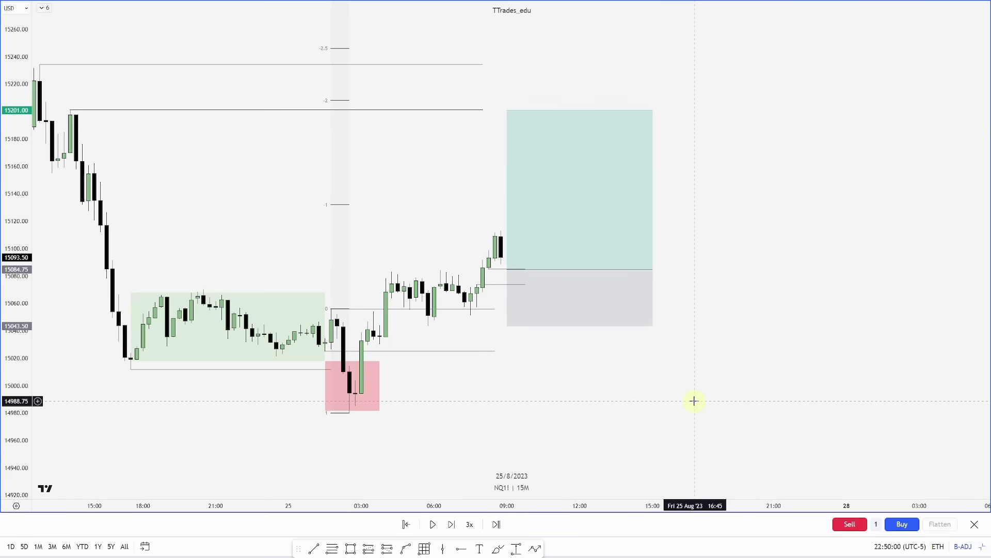